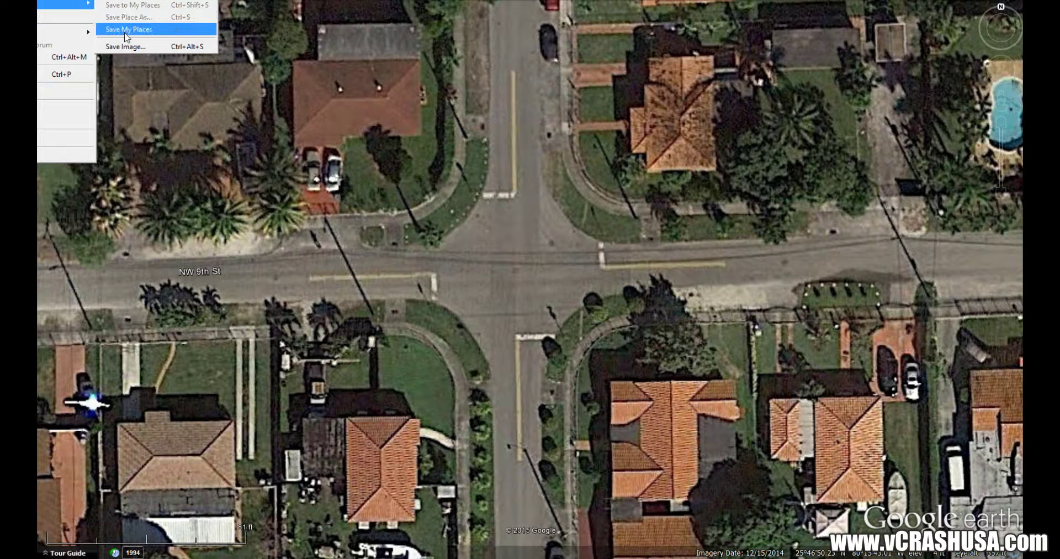
- Save the Google Earth view of the intersection as an image, then switch to Virtual CRASH and import it into the project
{"action": "left_click", "coordinate": [126, 31]}
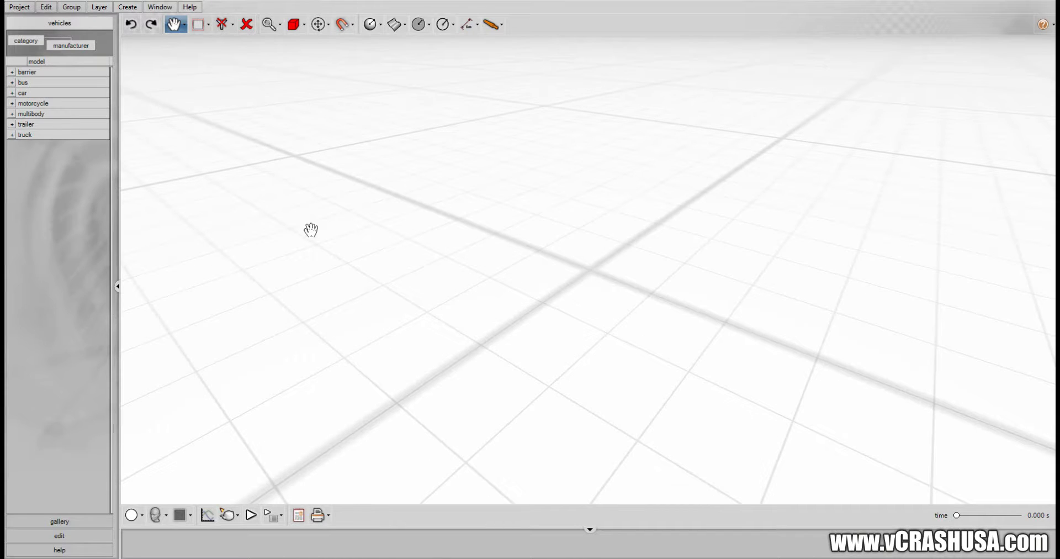
{"action": "left_click_drag", "start_coordinate": [343, 246], "coordinate": [312, 215]}
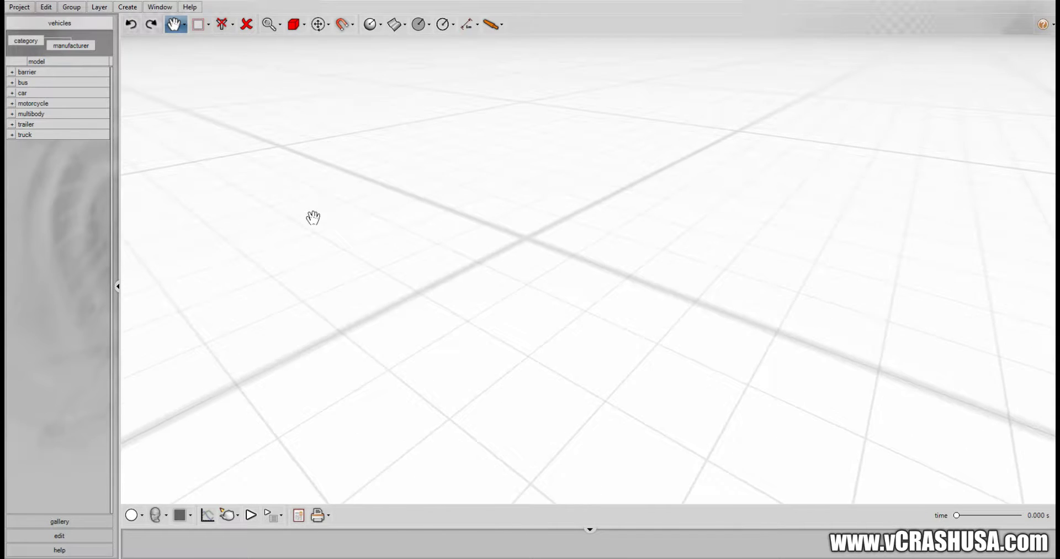
{"action": "left_click", "coordinate": [26, 8]}
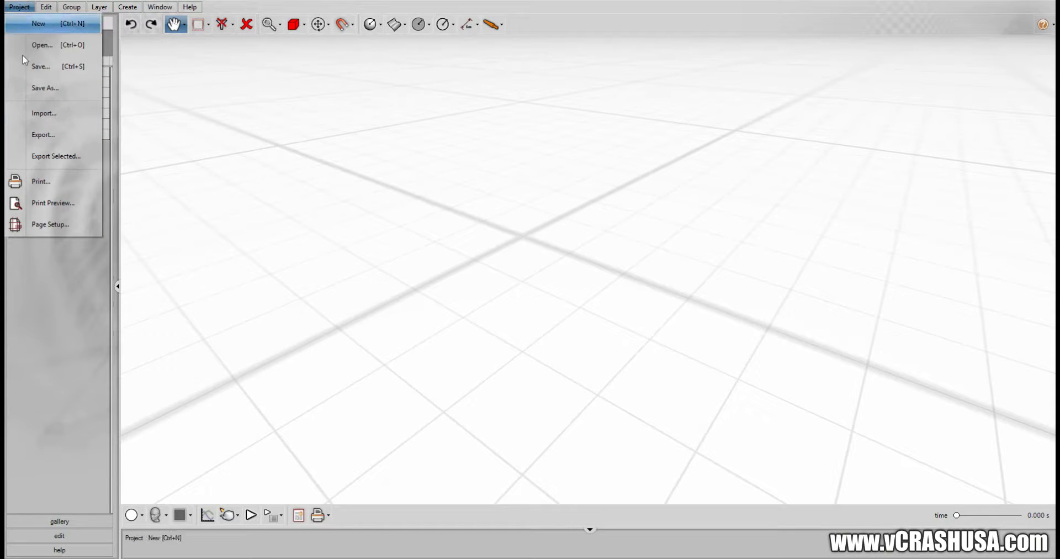
{"action": "left_click", "coordinate": [33, 114]}
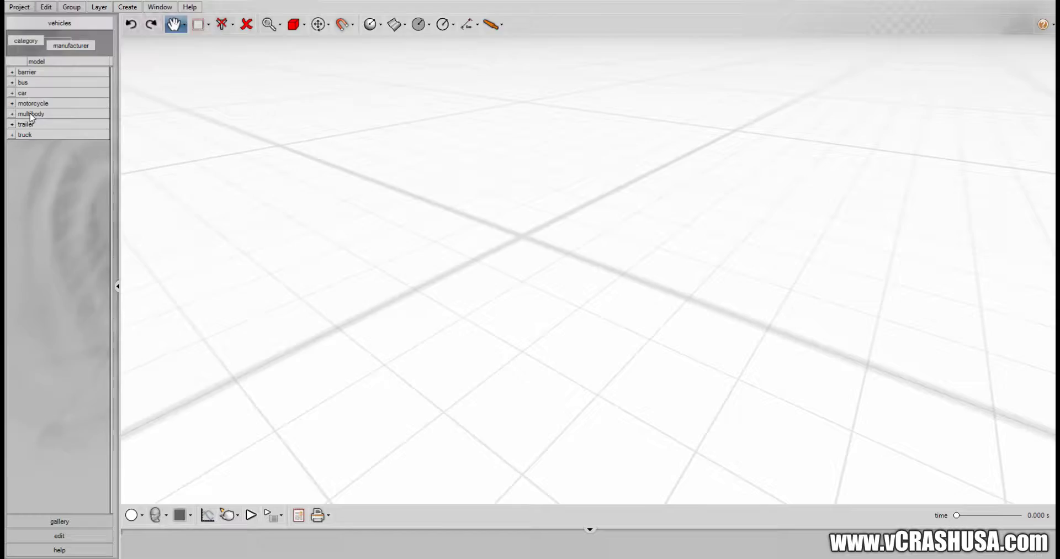
{"action": "double_click", "coordinate": [133, 424]}
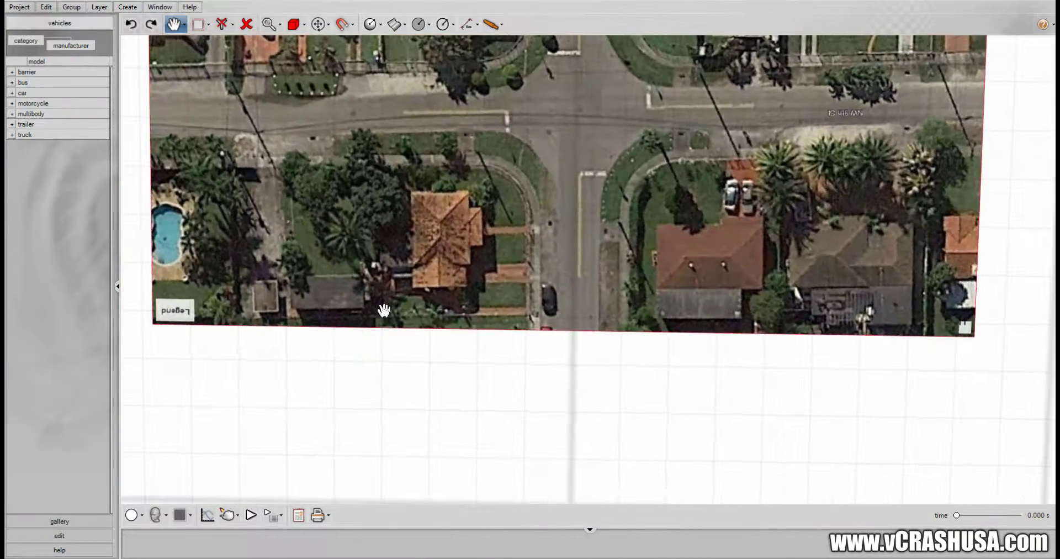
- Examine the imported aerial image from several angles, including its orientation and the 80 ft scale bar at the corner
{"action": "left_click_drag", "start_coordinate": [384, 310], "coordinate": [455, 324]}
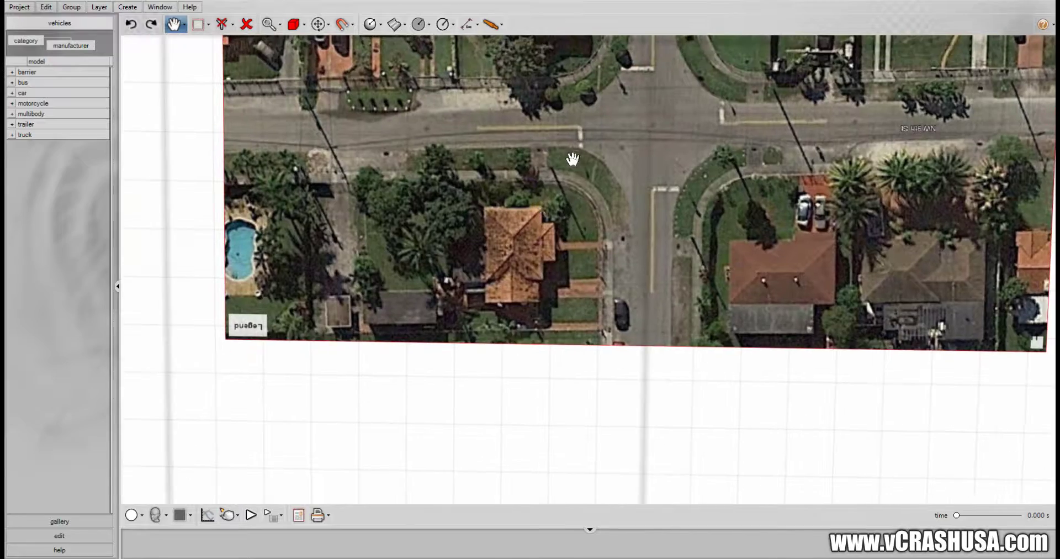
{"action": "left_click_drag", "start_coordinate": [570, 158], "coordinate": [490, 276]}
{"action": "middle_click_drag", "start_coordinate": [506, 282], "coordinate": [425, 287]}
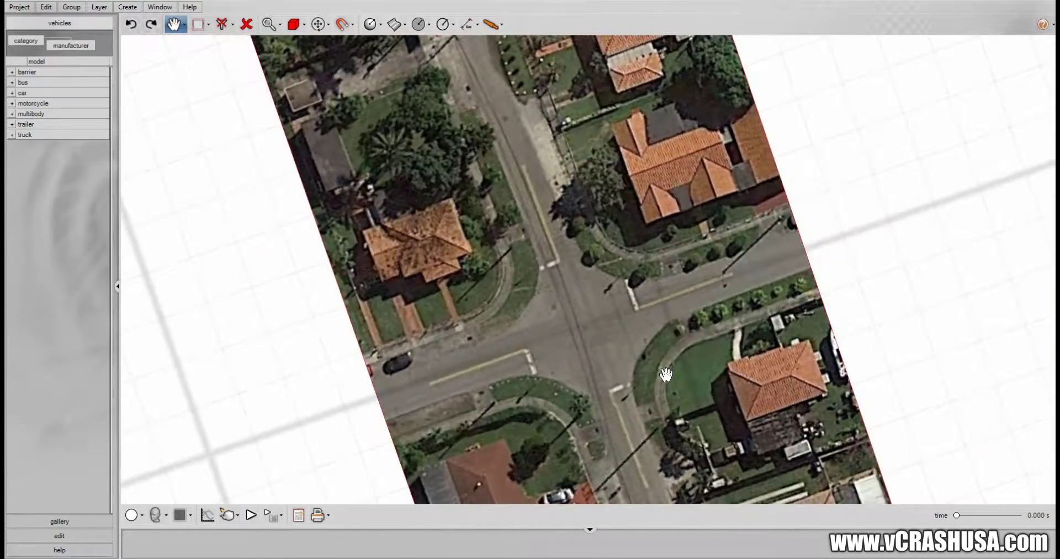
{"action": "middle_click_drag", "start_coordinate": [668, 374], "coordinate": [550, 353]}
{"action": "left_click_drag", "start_coordinate": [689, 369], "coordinate": [513, 260]}
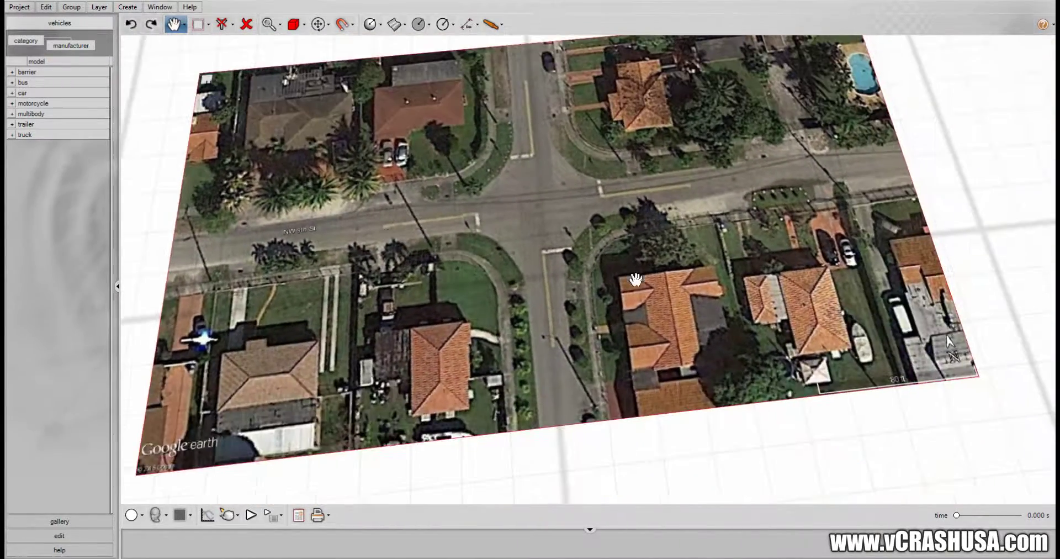
{"action": "middle_click_drag", "start_coordinate": [636, 279], "coordinate": [625, 313]}
{"action": "left_click_drag", "start_coordinate": [854, 366], "coordinate": [684, 300]}
{"action": "scroll", "coordinate": [720, 348], "scroll_direction": "up", "scroll_amount": 4}
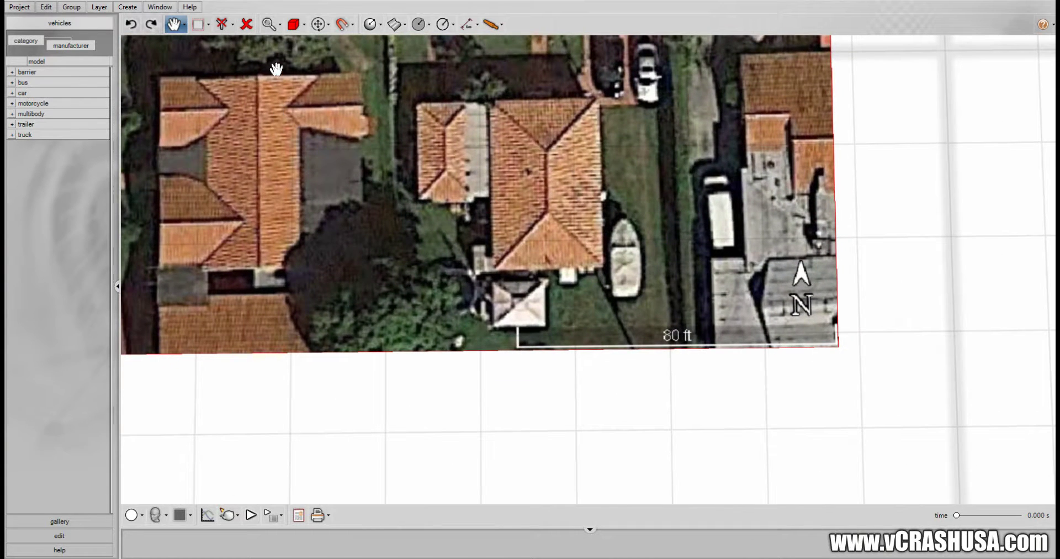
- Activate Select And Move and set the aerial image to use the rectified image
{"action": "left_click", "coordinate": [184, 24]}
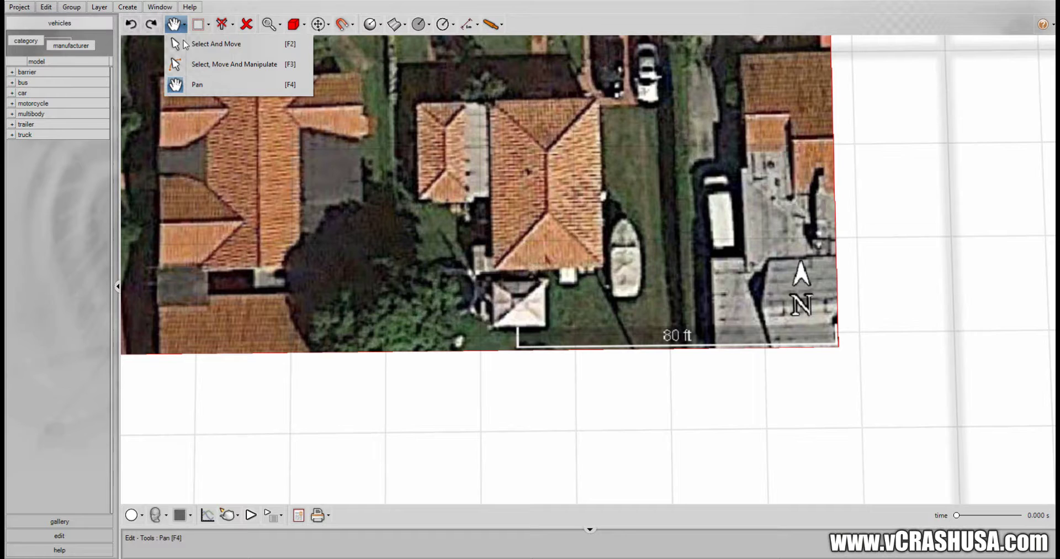
{"action": "left_click", "coordinate": [195, 48]}
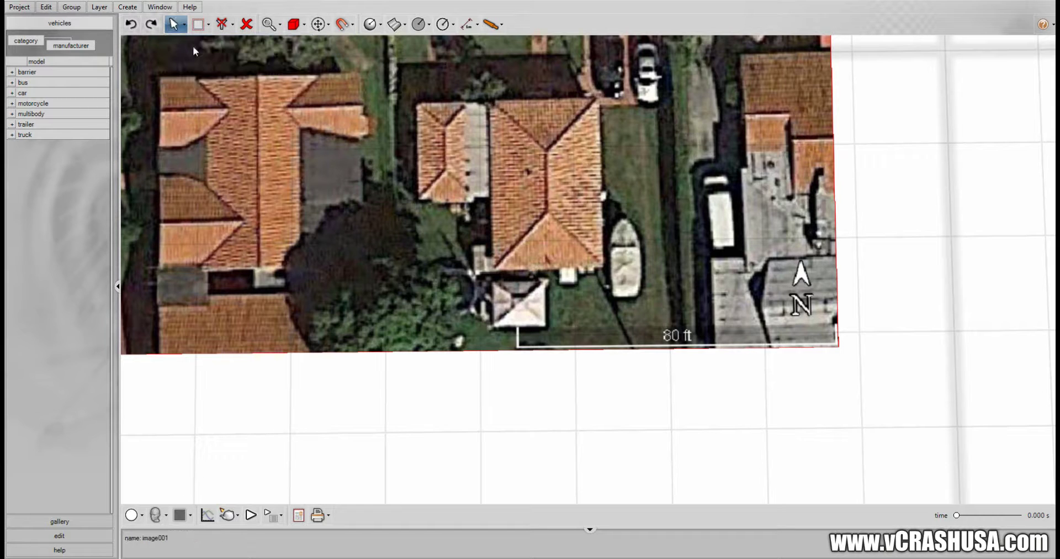
{"action": "right_click", "coordinate": [399, 187]}
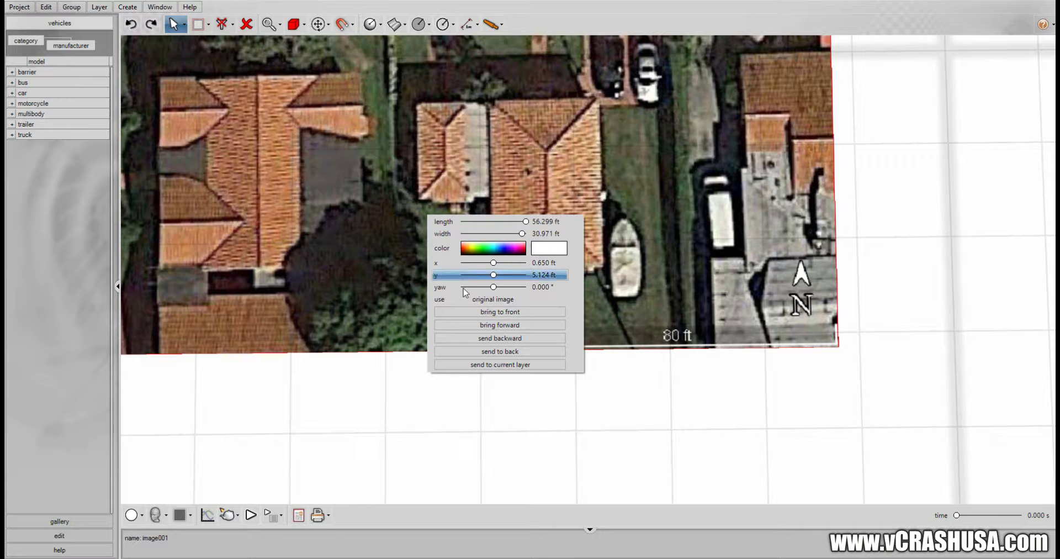
{"action": "left_click", "coordinate": [493, 301]}
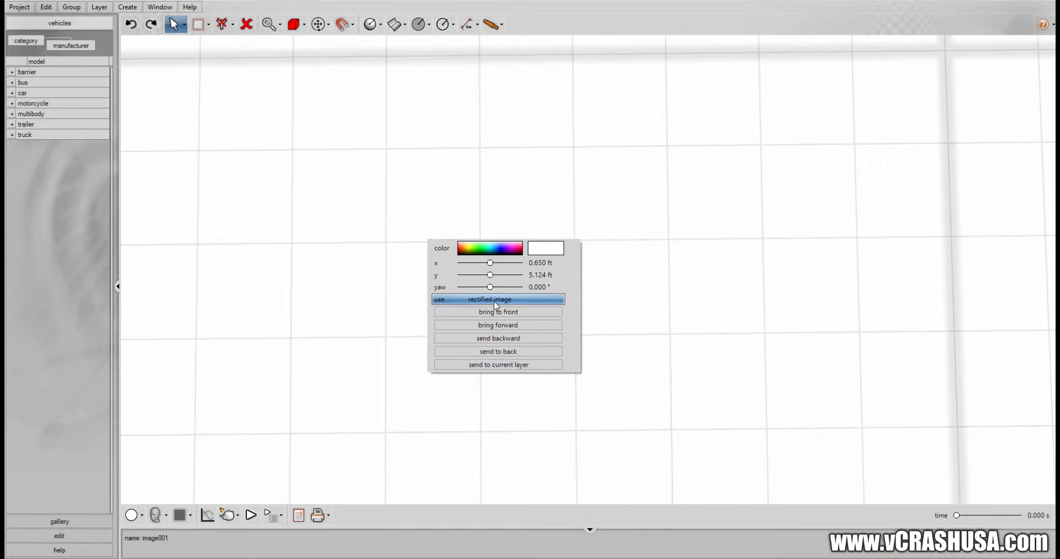
{"action": "left_click", "coordinate": [511, 132]}
- Activate Scale mode for editing the aerial image
{"action": "middle_click_drag", "start_coordinate": [512, 134], "coordinate": [496, 266]}
{"action": "scroll", "coordinate": [497, 267], "scroll_direction": "down", "scroll_amount": 2}
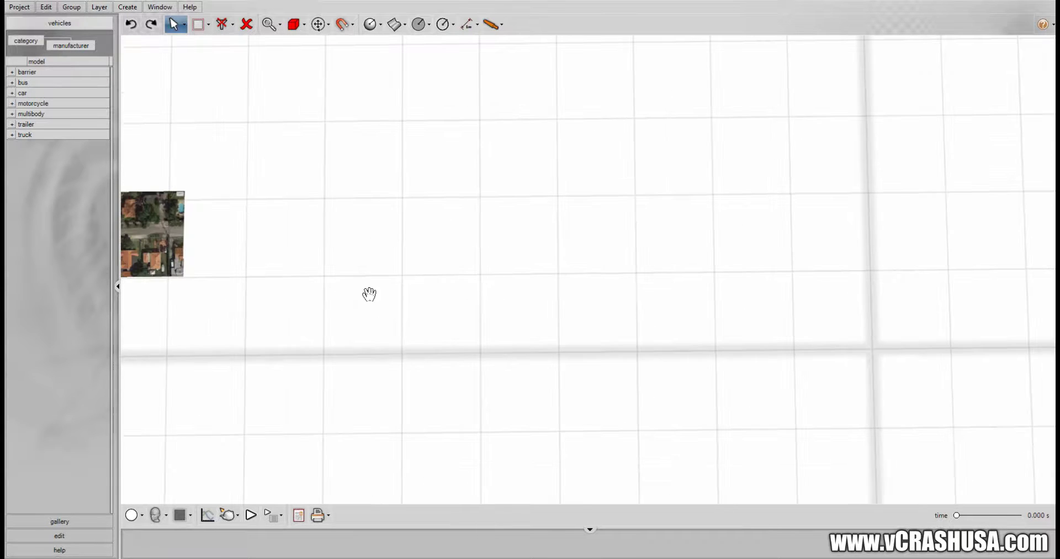
{"action": "left_click_drag", "start_coordinate": [369, 294], "coordinate": [693, 293]}
{"action": "scroll", "coordinate": [417, 243], "scroll_direction": "up", "scroll_amount": 6}
{"action": "left_click_drag", "start_coordinate": [404, 374], "coordinate": [274, 379]}
{"action": "scroll", "coordinate": [430, 262], "scroll_direction": "up", "scroll_amount": 3}
{"action": "scroll", "coordinate": [679, 316], "scroll_direction": "up", "scroll_amount": 5}
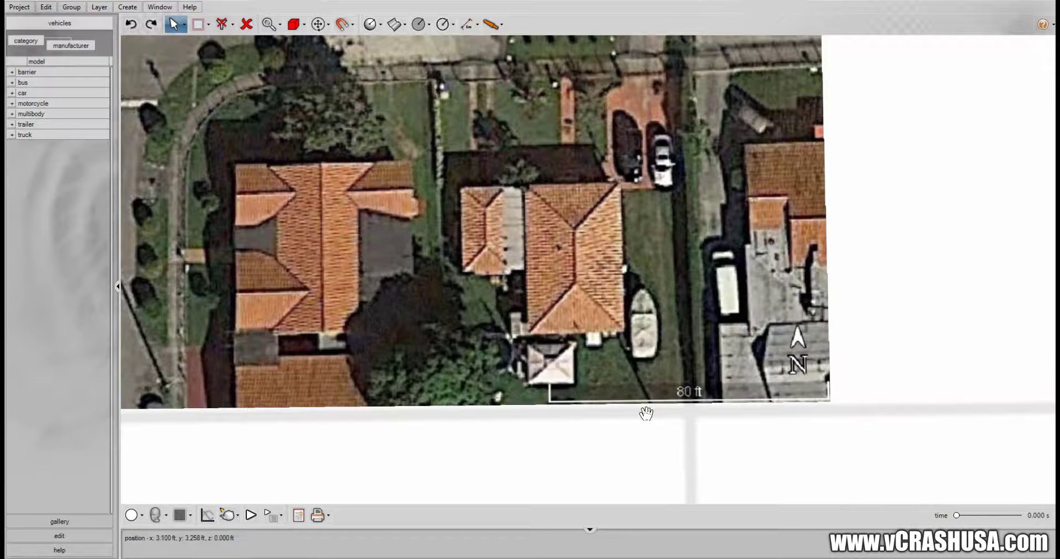
{"action": "middle_click_drag", "start_coordinate": [644, 412], "coordinate": [618, 363]}
{"action": "scroll", "coordinate": [654, 333], "scroll_direction": "up", "scroll_amount": 2}
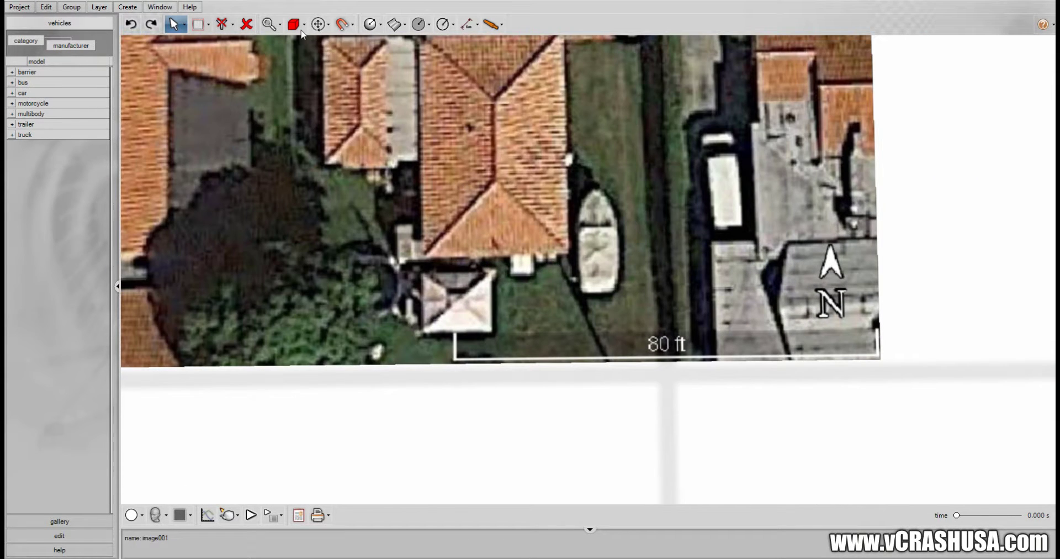
{"action": "mouse_move", "coordinate": [329, 33]}
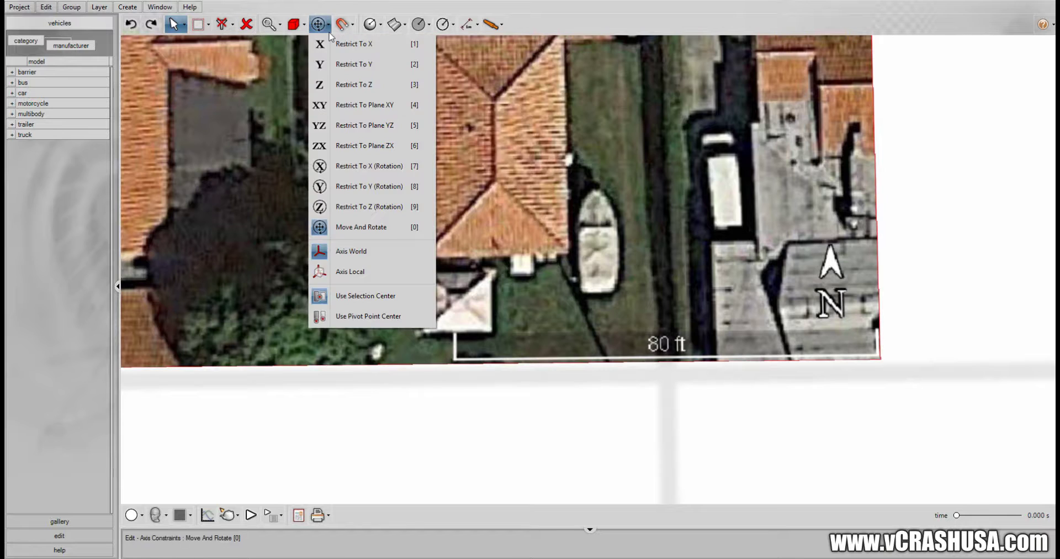
{"action": "left_click", "coordinate": [288, 27]}
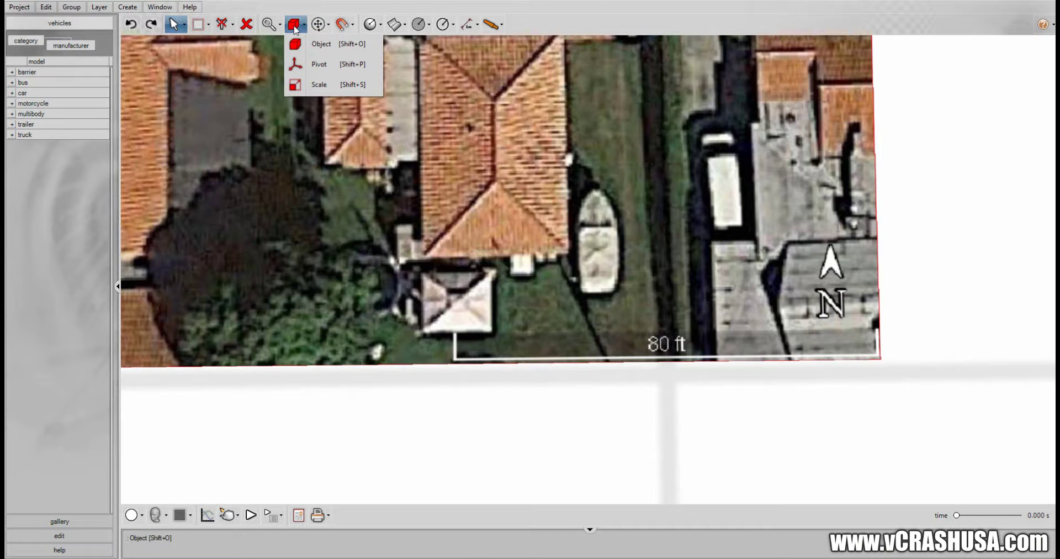
{"action": "left_click", "coordinate": [309, 86]}
- Place the two ends of the scaling dimension line on the ends of the image's 80 ft scale bar
{"action": "scroll", "coordinate": [364, 328], "scroll_direction": "down", "scroll_amount": 5}
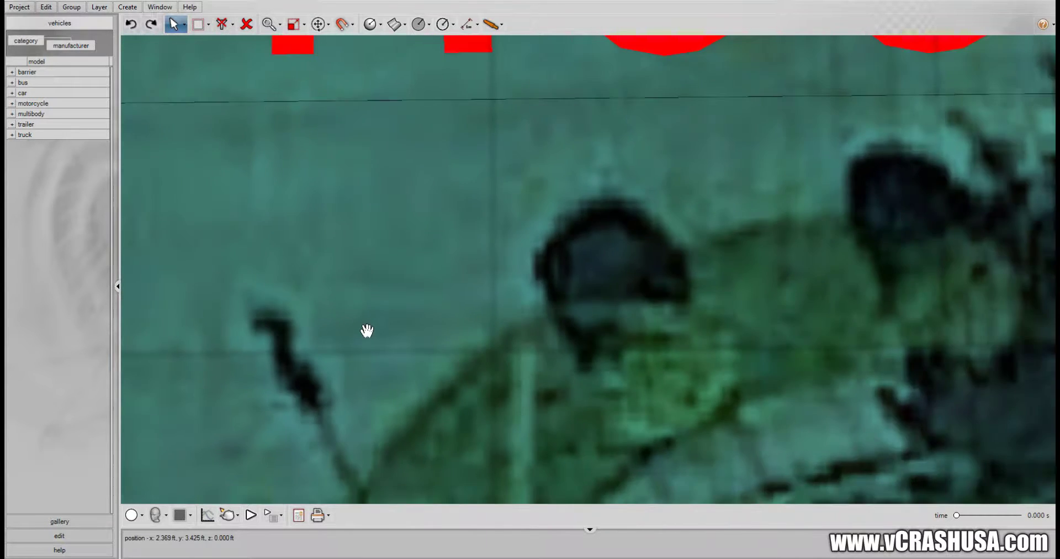
{"action": "scroll", "coordinate": [364, 329], "scroll_direction": "down", "scroll_amount": 2}
{"action": "scroll", "coordinate": [440, 170], "scroll_direction": "down", "scroll_amount": 4}
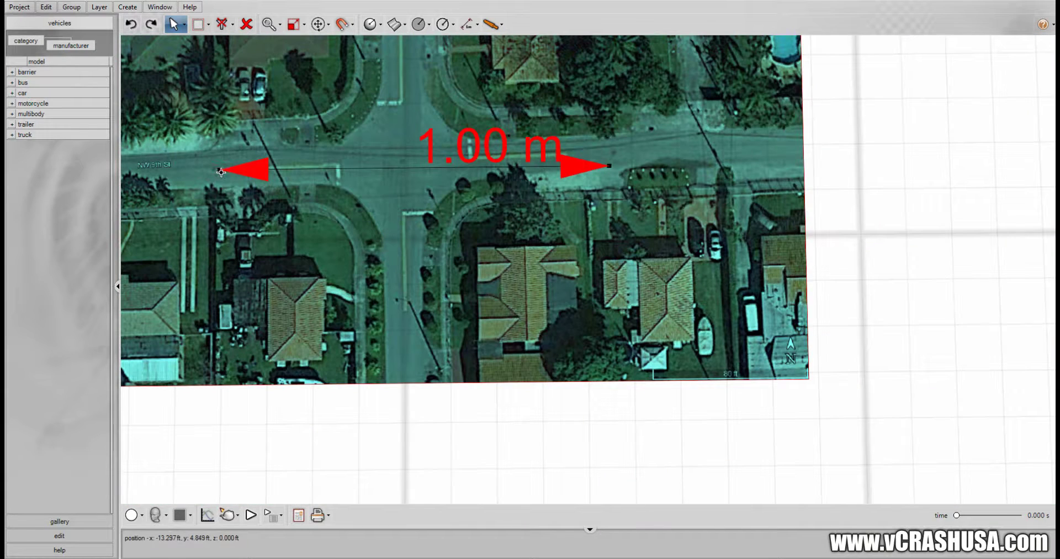
{"action": "left_click_drag", "start_coordinate": [221, 172], "coordinate": [653, 377]}
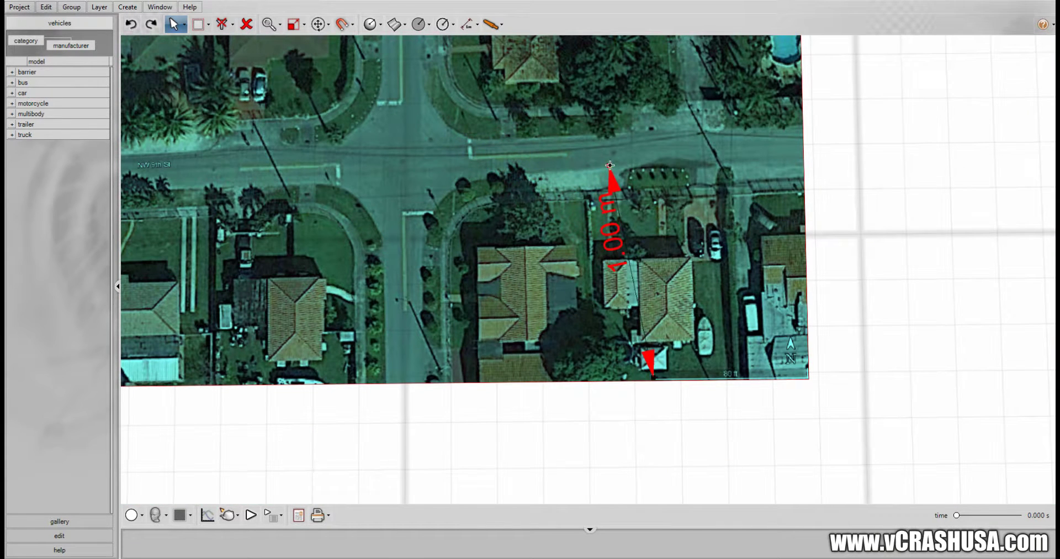
{"action": "left_click_drag", "start_coordinate": [607, 168], "coordinate": [792, 387]}
{"action": "scroll", "coordinate": [792, 387], "scroll_direction": "up", "scroll_amount": 6}
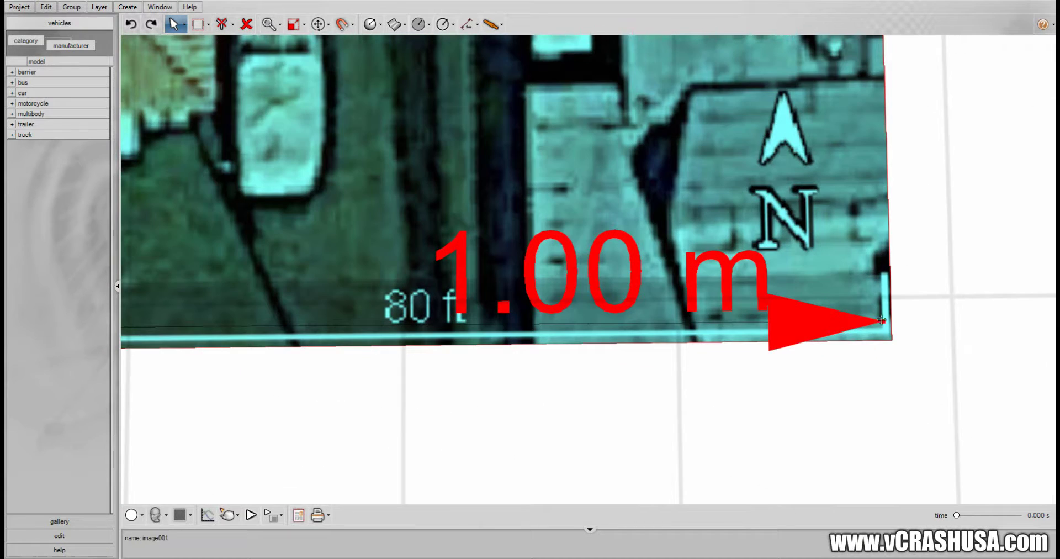
{"action": "left_click_drag", "start_coordinate": [881, 320], "coordinate": [885, 331]}
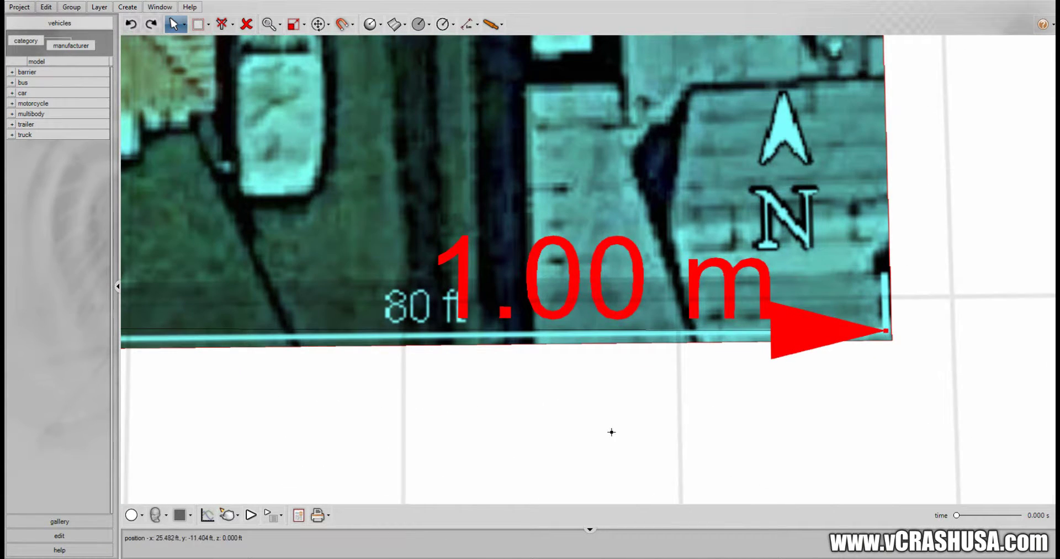
{"action": "middle_click_drag", "start_coordinate": [122, 388], "coordinate": [309, 322]}
{"action": "middle_click_drag", "start_coordinate": [187, 305], "coordinate": [235, 305]}
{"action": "left_click_drag", "start_coordinate": [204, 264], "coordinate": [202, 274]}
{"action": "middle_click_drag", "start_coordinate": [466, 357], "coordinate": [451, 327]}
{"action": "scroll", "coordinate": [451, 329], "scroll_direction": "down", "scroll_amount": 2}
{"action": "scroll", "coordinate": [451, 329], "scroll_direction": "down", "scroll_amount": 1}
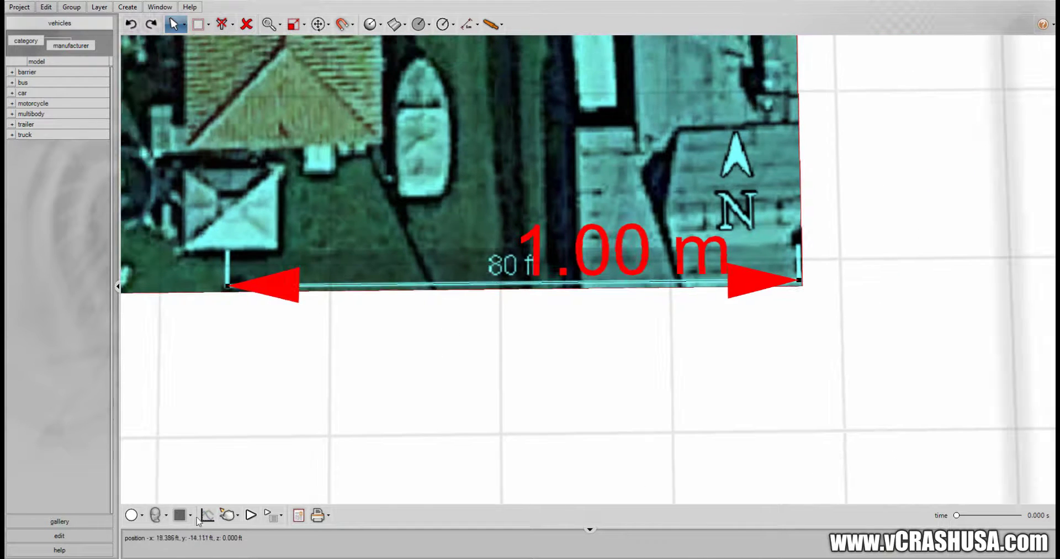
- Set the scale length in the image's properties to 80 ft
{"action": "left_click", "coordinate": [78, 535]}
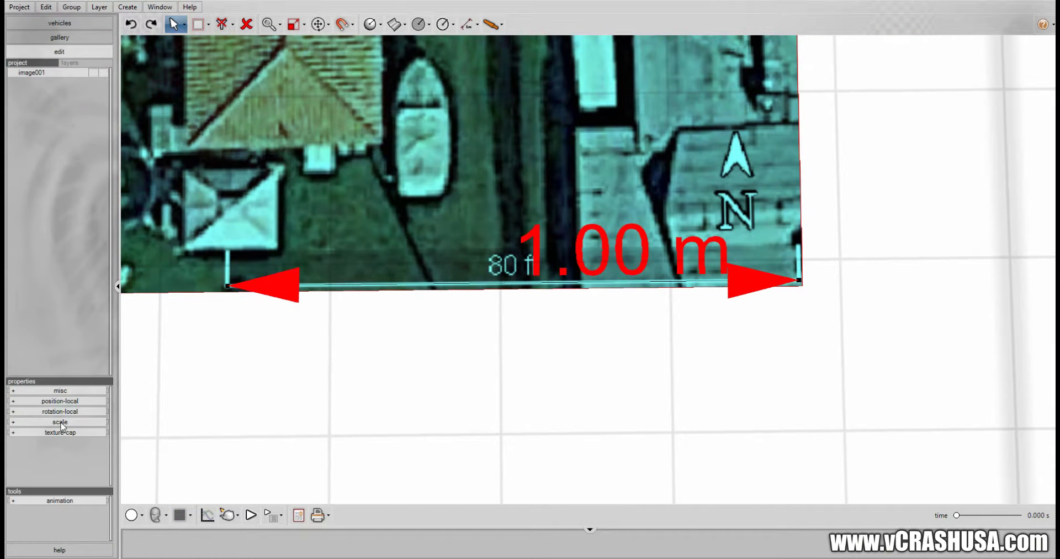
{"action": "left_click_drag", "start_coordinate": [55, 385], "coordinate": [56, 161]}
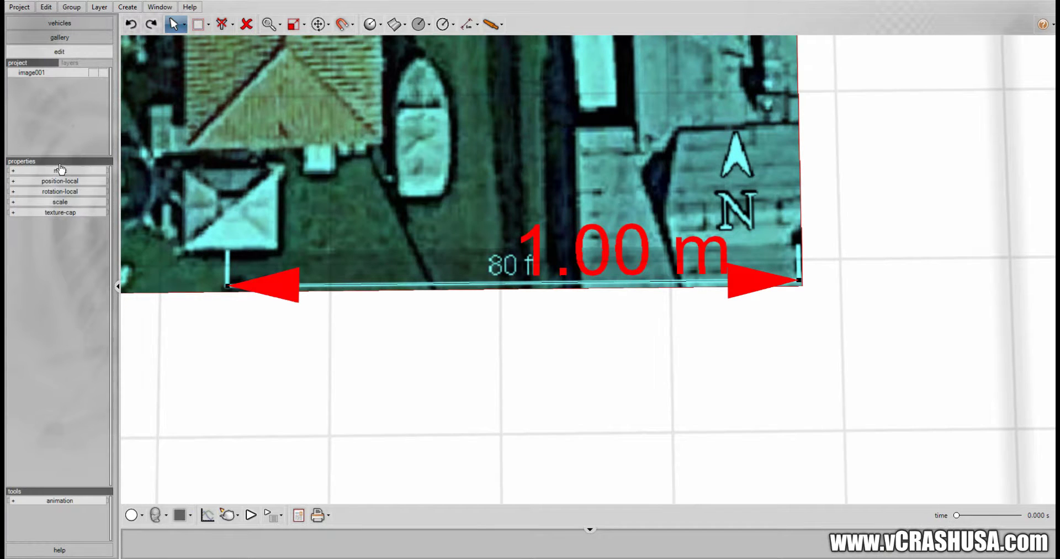
{"action": "left_click", "coordinate": [58, 204]}
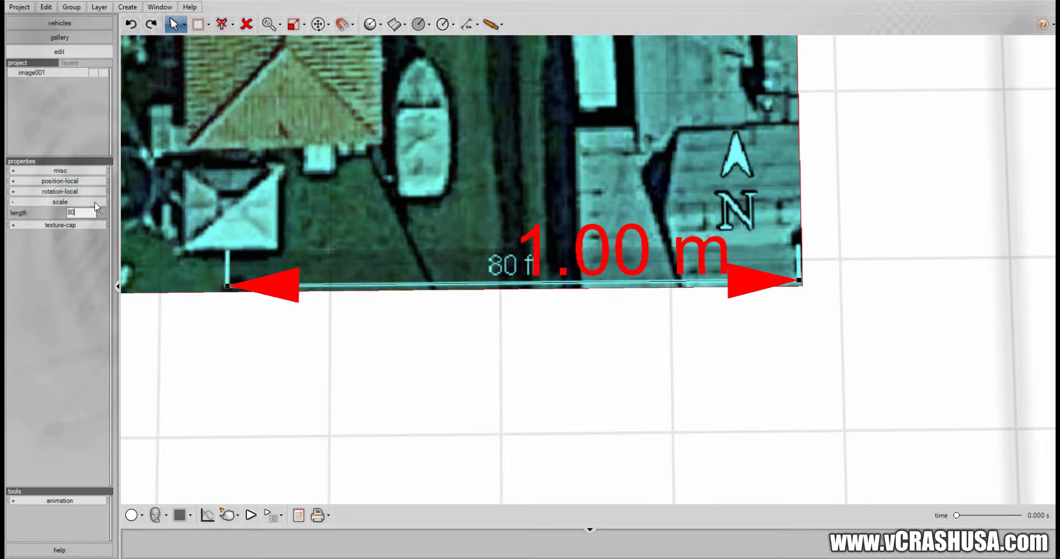
{"action": "key", "text": "Return"}
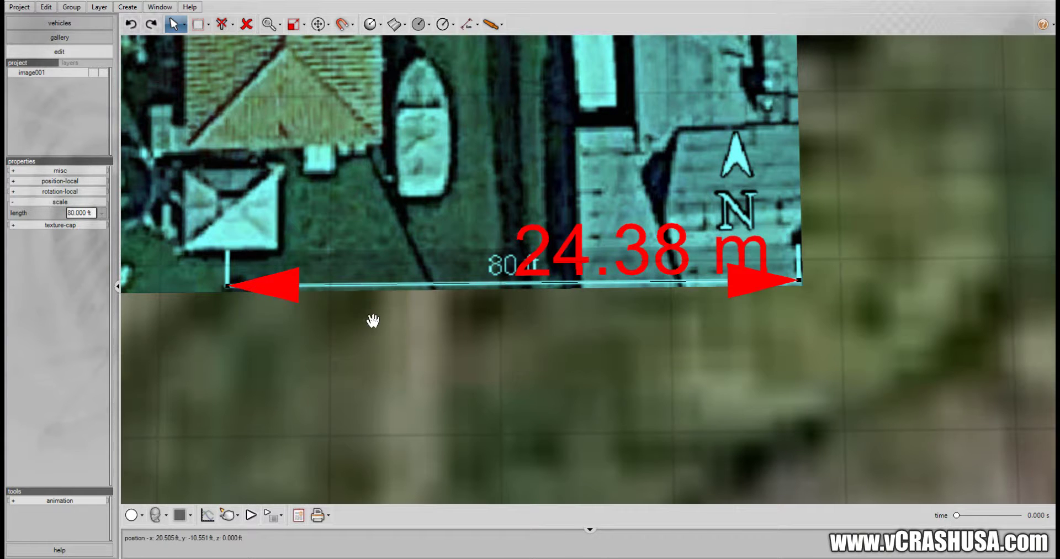
- Return from Scale to Object mode and deselect the aerial image
{"action": "scroll", "coordinate": [492, 337], "scroll_direction": "down", "scroll_amount": 10}
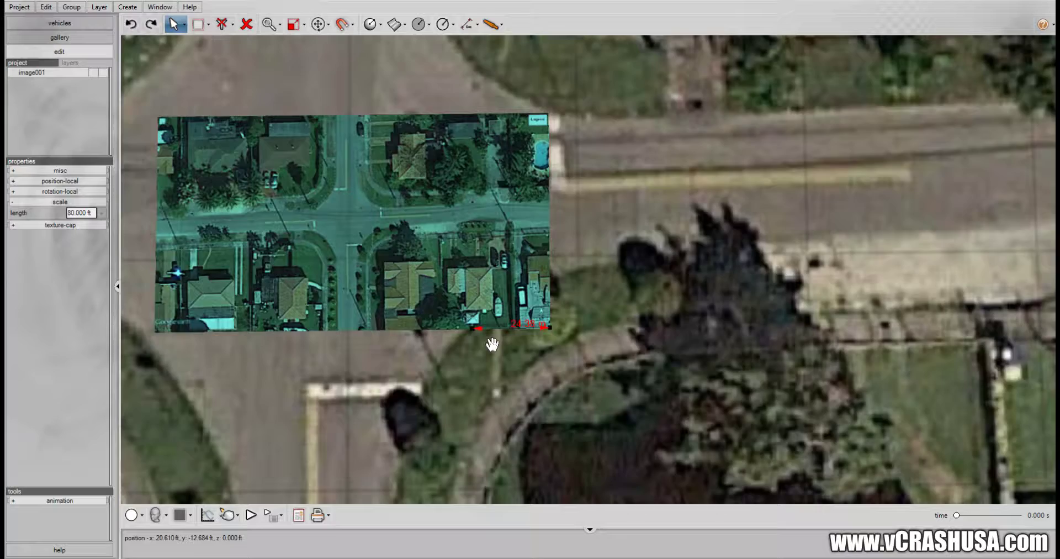
{"action": "scroll", "coordinate": [491, 347], "scroll_direction": "down", "scroll_amount": 8}
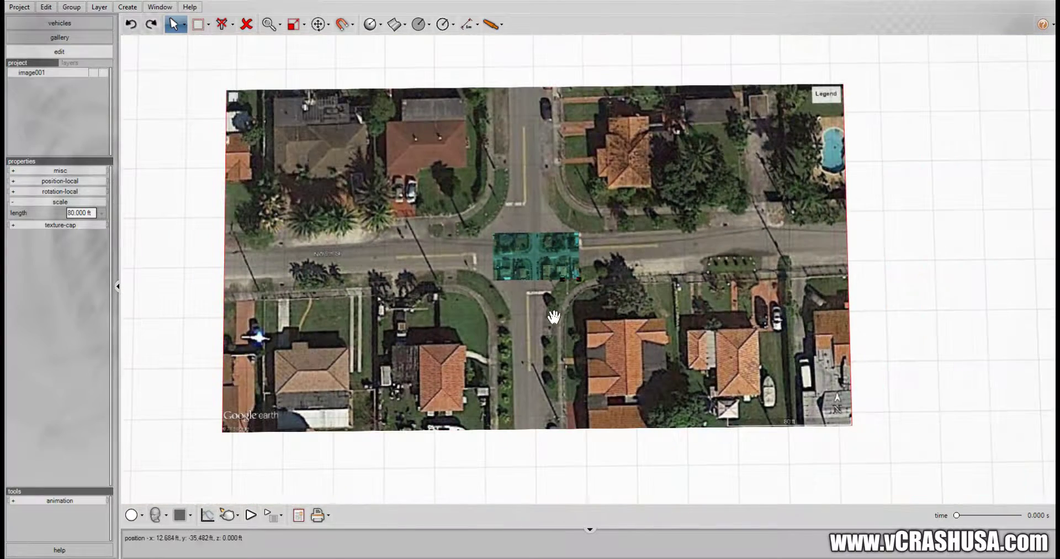
{"action": "left_click_drag", "start_coordinate": [557, 328], "coordinate": [562, 341]}
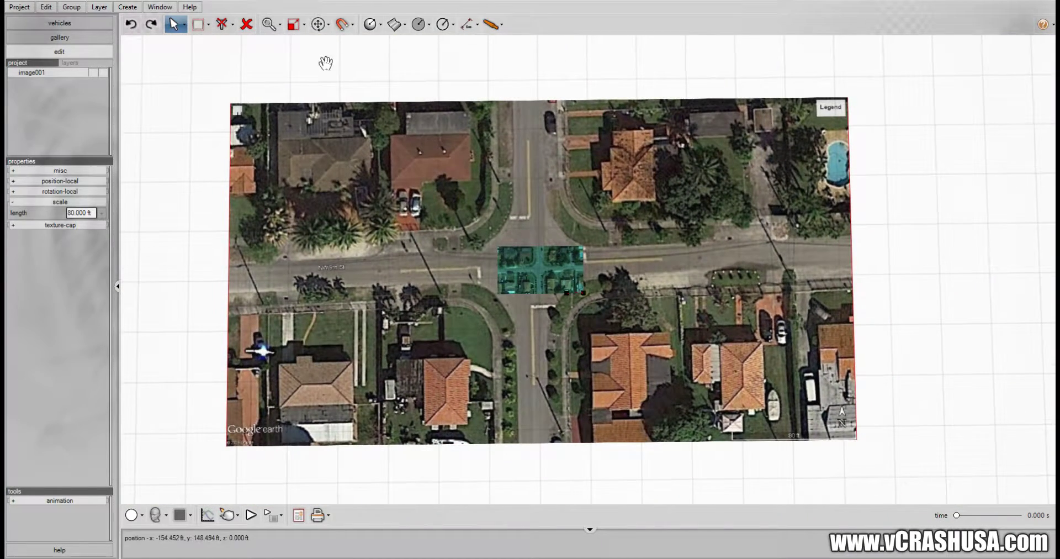
{"action": "left_click_drag", "start_coordinate": [341, 68], "coordinate": [325, 61]}
{"action": "left_click", "coordinate": [183, 25]}
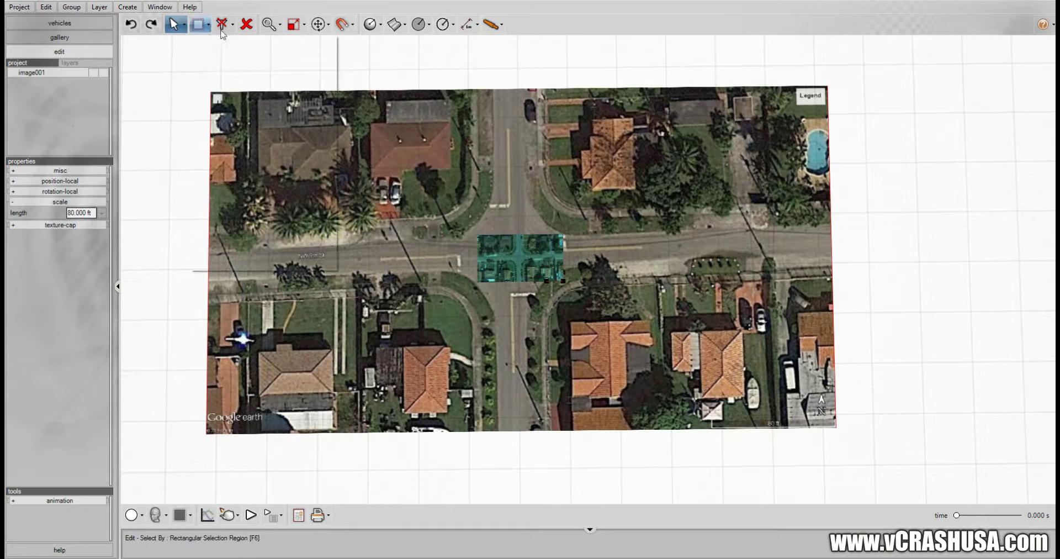
{"action": "left_click", "coordinate": [281, 26]}
{"action": "left_click", "coordinate": [294, 27]}
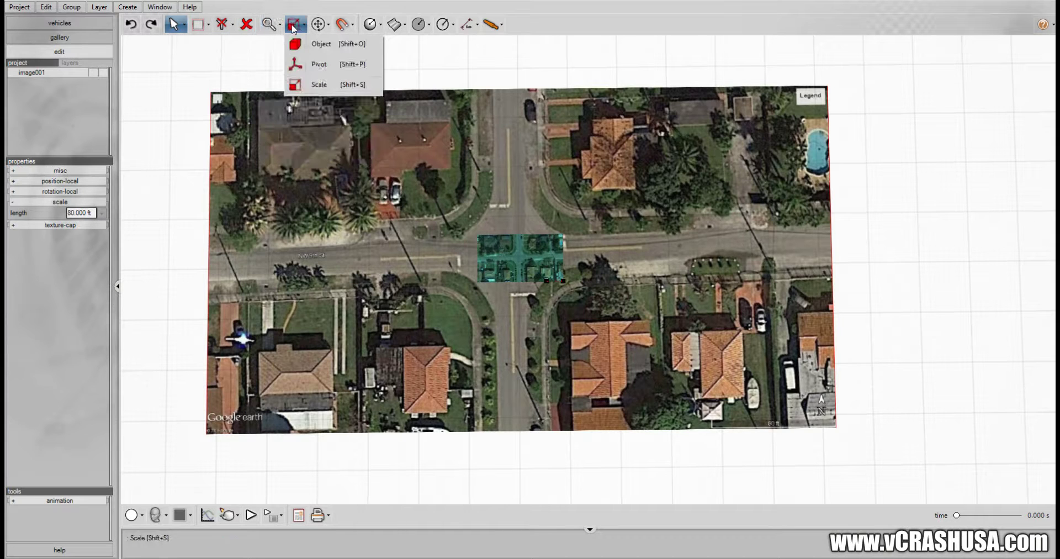
{"action": "left_click", "coordinate": [308, 49]}
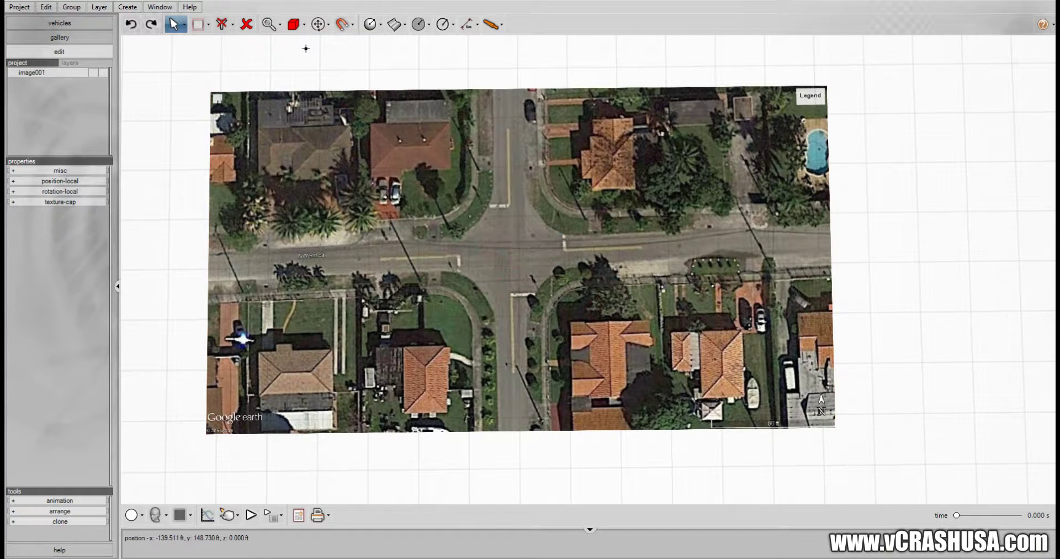
{"action": "left_click", "coordinate": [301, 57]}
{"action": "left_click_drag", "start_coordinate": [164, 188], "coordinate": [198, 140]}
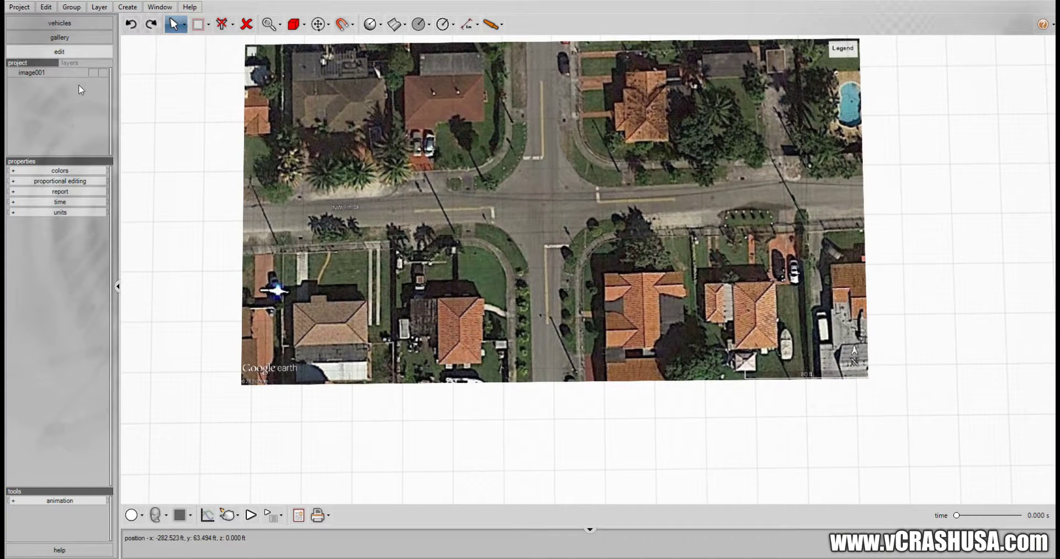
- Freeze the aerial image in the project list
{"action": "left_click", "coordinate": [103, 73]}
{"action": "left_click_drag", "start_coordinate": [400, 210], "coordinate": [316, 219]}
{"action": "mouse_move", "coordinate": [441, 367]}
{"action": "middle_mouse_down"}
{"action": "mouse_move", "coordinate": [440, 325]}
{"action": "mouse_move", "coordinate": [440, 367]}
{"action": "middle_mouse_up"}
{"action": "left_click_drag", "start_coordinate": [621, 355], "coordinate": [406, 317]}
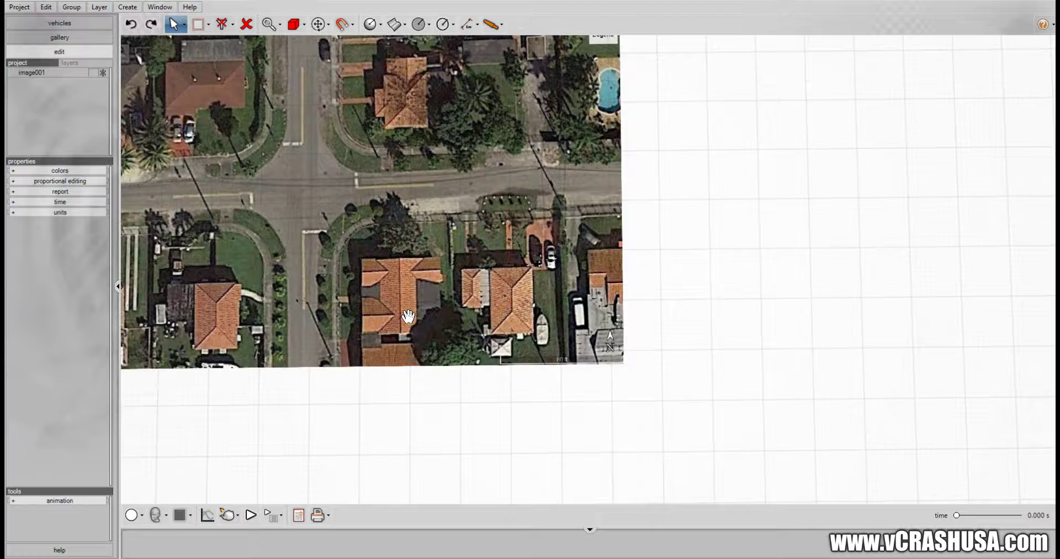
- Check the image's scale by measuring its 80 ft scale bar with a dimension line, without keeping the dimension
{"action": "scroll", "coordinate": [516, 419], "scroll_direction": "up", "scroll_amount": 3}
{"action": "left_click_drag", "start_coordinate": [500, 337], "coordinate": [525, 387]}
{"action": "scroll", "coordinate": [526, 348], "scroll_direction": "up", "scroll_amount": 3}
{"action": "middle_click_drag", "start_coordinate": [526, 348], "coordinate": [543, 395]}
{"action": "left_click", "coordinate": [477, 24]}
{"action": "left_click", "coordinate": [507, 41]}
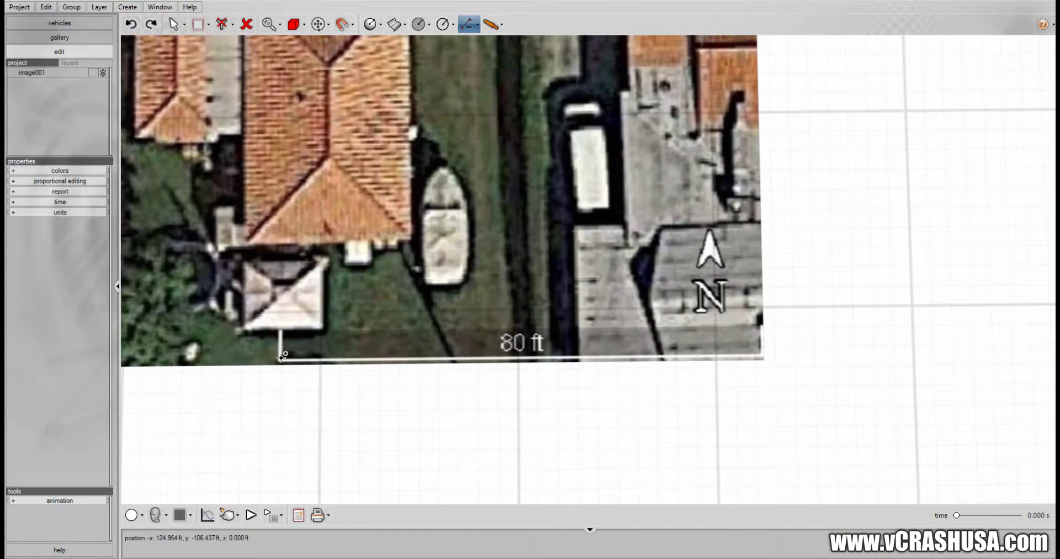
{"action": "left_click_drag", "start_coordinate": [281, 351], "coordinate": [762, 349]}
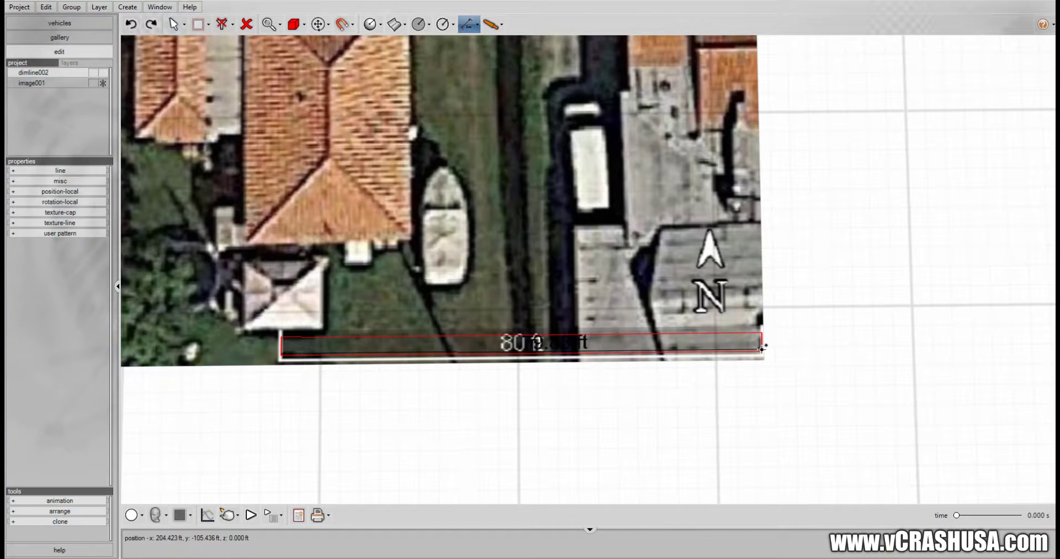
{"action": "left_click", "coordinate": [763, 349]}
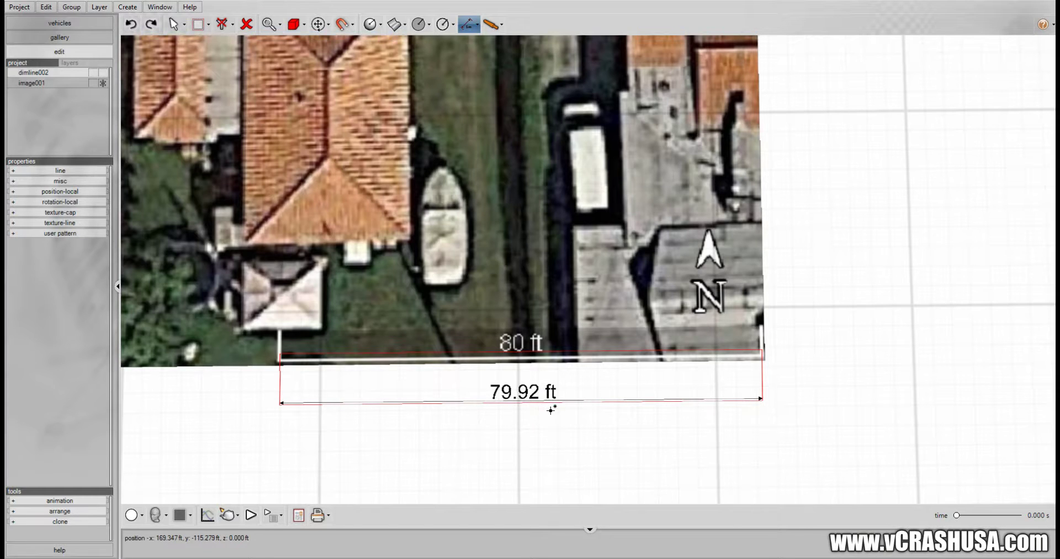
{"action": "key", "text": "Escape"}
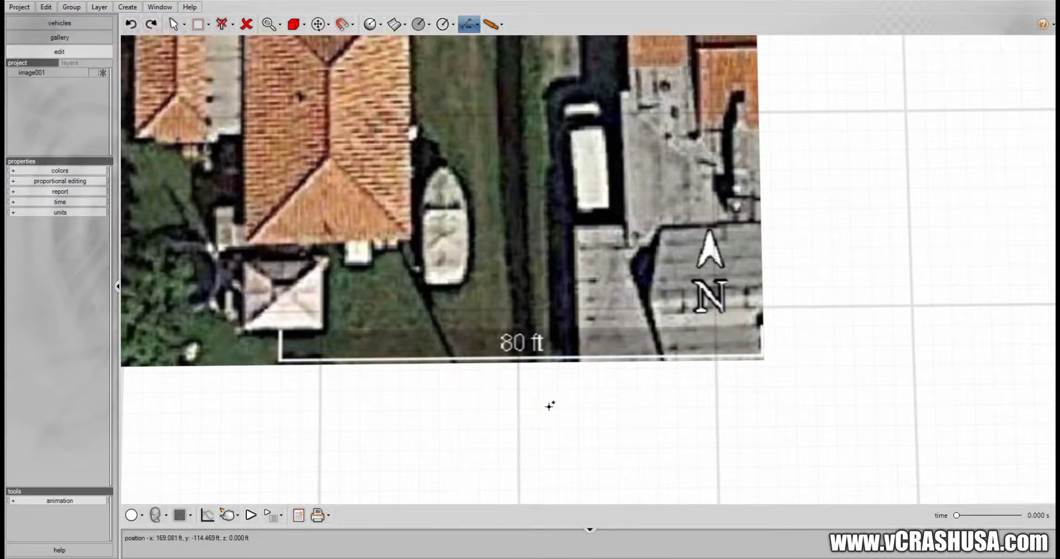
{"action": "left_click", "coordinate": [176, 25]}
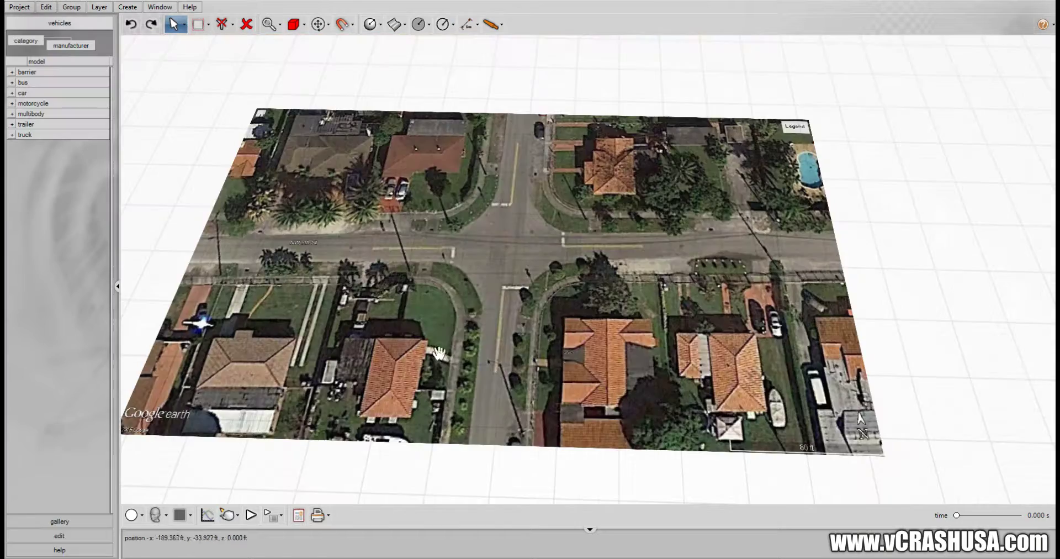
- Expand the truck category of the vehicle library and open the Volvo models
{"action": "scroll", "coordinate": [556, 301], "scroll_direction": "up", "scroll_amount": 3}
{"action": "scroll", "coordinate": [556, 301], "scroll_direction": "up", "scroll_amount": 5}
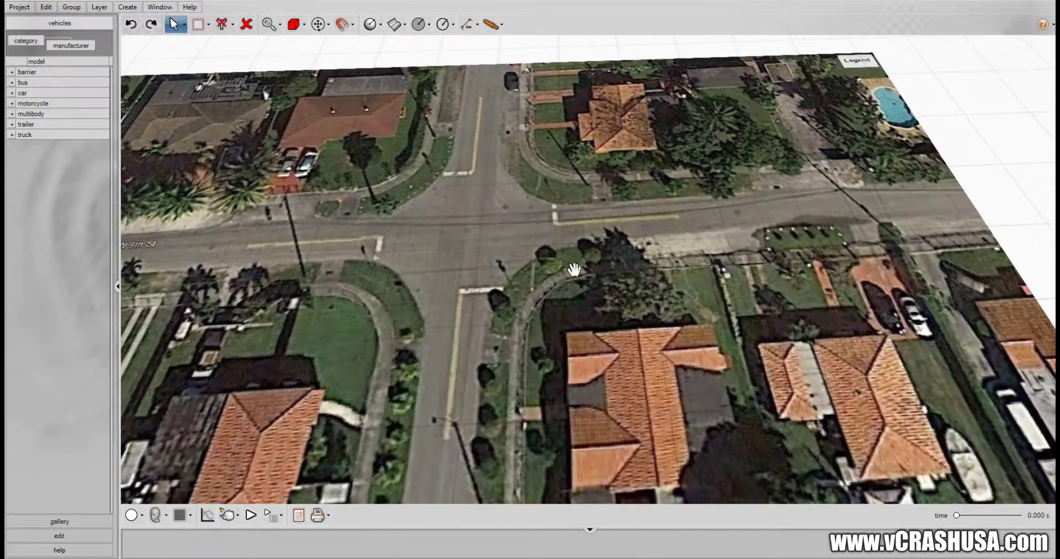
{"action": "scroll", "coordinate": [563, 351], "scroll_direction": "up", "scroll_amount": 2}
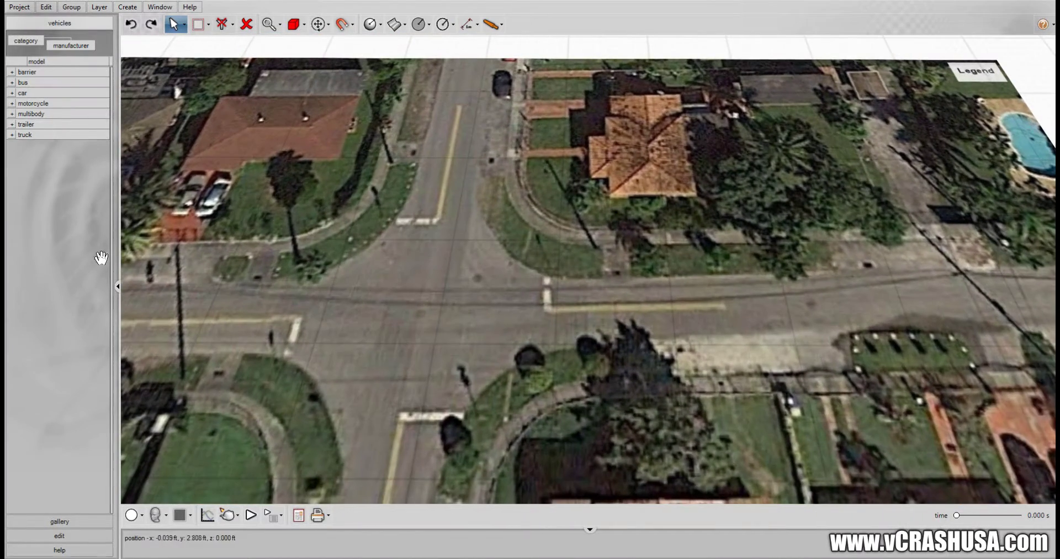
{"action": "left_click", "coordinate": [24, 134]}
{"action": "left_click", "coordinate": [11, 134]}
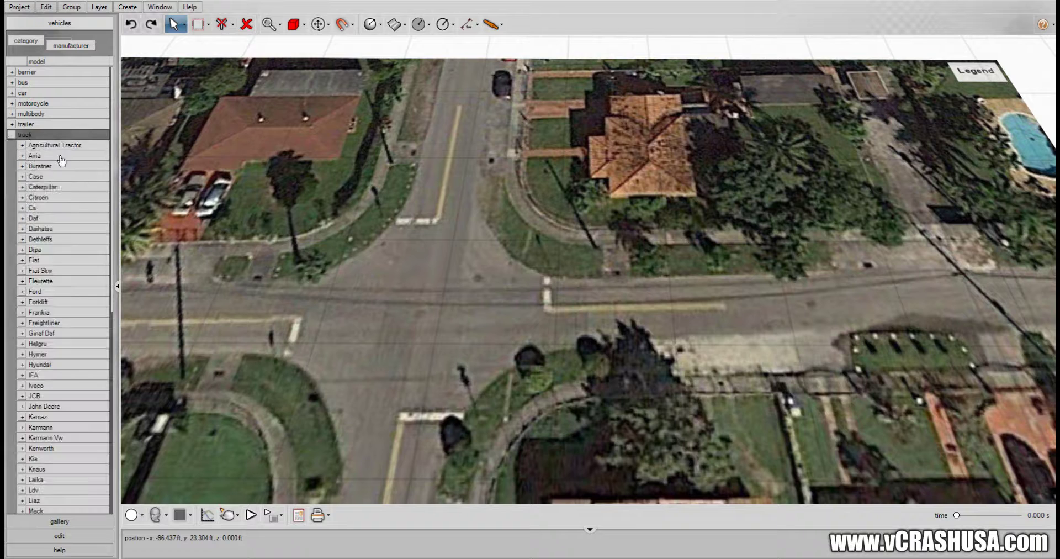
{"action": "left_click", "coordinate": [105, 197]}
{"action": "scroll", "coordinate": [107, 233], "scroll_direction": "down", "scroll_amount": 2}
{"action": "scroll", "coordinate": [107, 233], "scroll_direction": "down", "scroll_amount": 2}
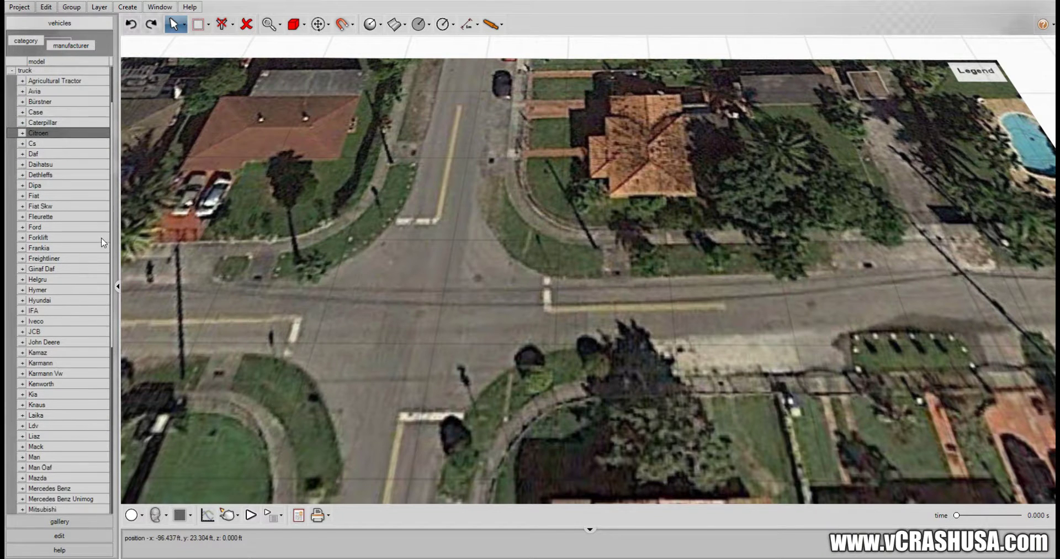
{"action": "scroll", "coordinate": [59, 364], "scroll_direction": "down", "scroll_amount": 7}
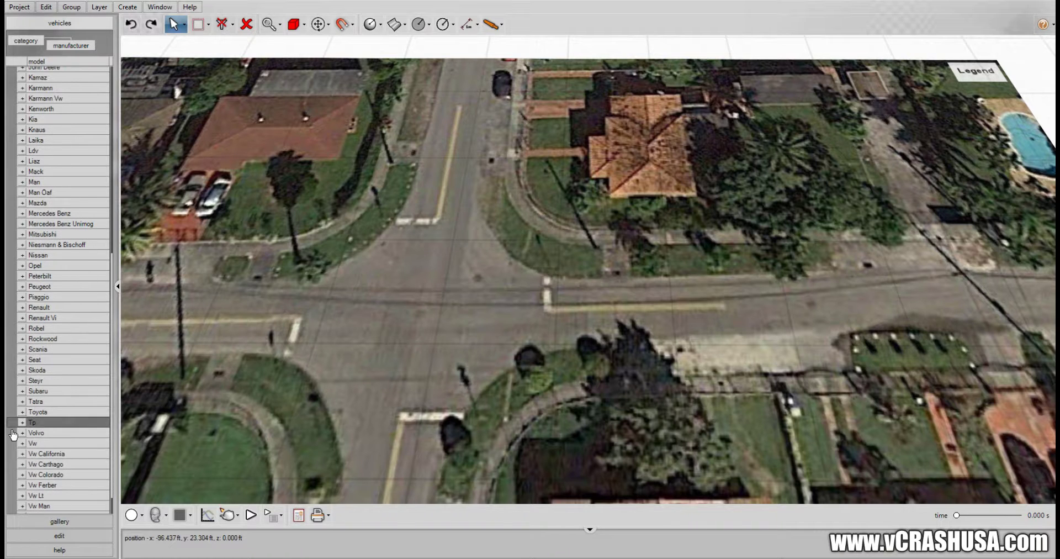
{"action": "left_click", "coordinate": [22, 433]}
- Place a Volvo FH 16 - 520 6x4 truck in the street's upper lane east of the intersection, turned to face the intersection
{"action": "scroll", "coordinate": [51, 427], "scroll_direction": "down", "scroll_amount": 2}
{"action": "mouse_move", "coordinate": [51, 428]}
{"action": "scroll", "coordinate": [52, 428], "scroll_direction": "down", "scroll_amount": 1}
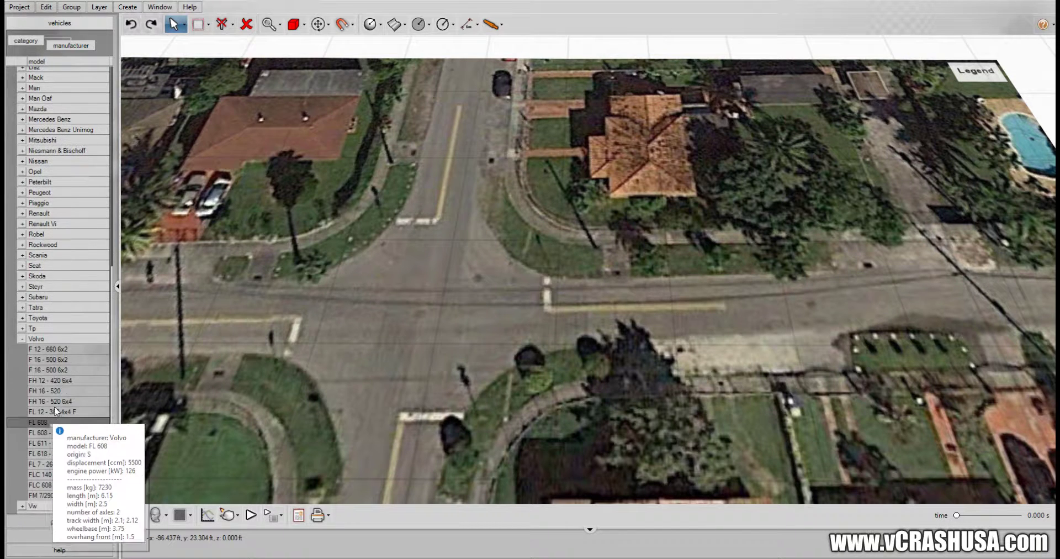
{"action": "left_click_drag", "start_coordinate": [49, 400], "coordinate": [739, 208]}
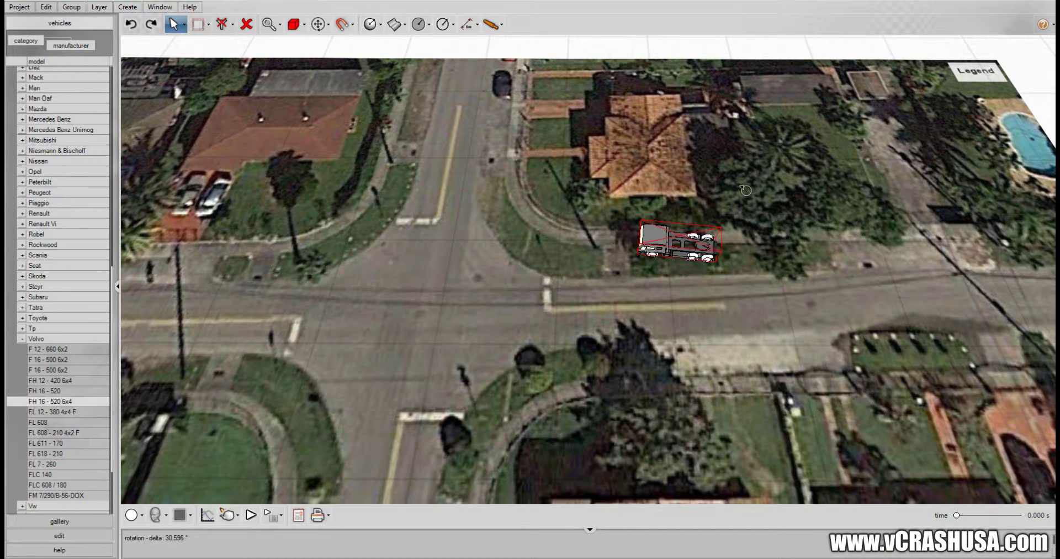
{"action": "left_click_drag", "start_coordinate": [746, 191], "coordinate": [750, 173]}
{"action": "left_click_drag", "start_coordinate": [657, 238], "coordinate": [670, 281]}
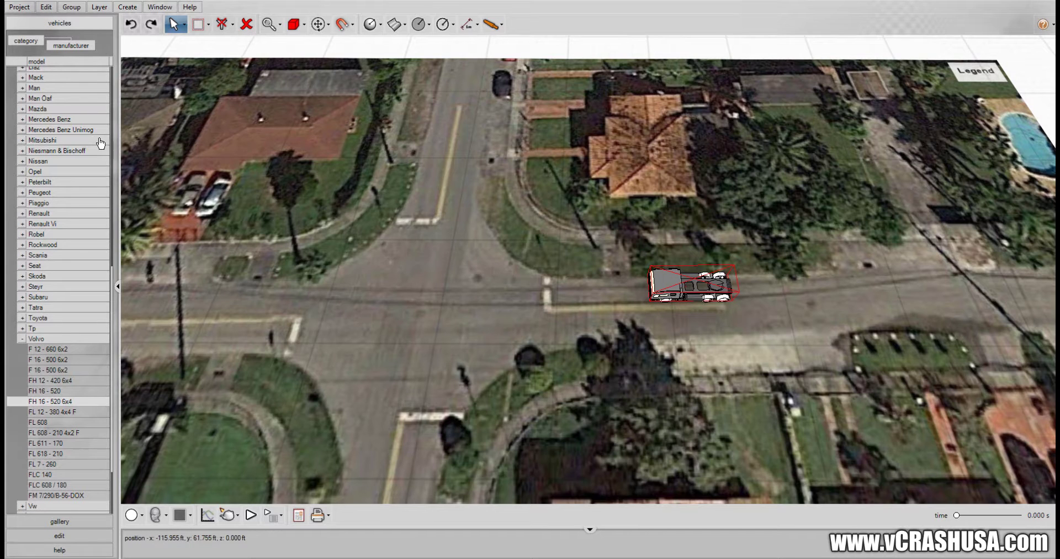
- Add a 3-axles low loader semi-trailer from the trailer category to the scene beside the truck
{"action": "left_click_drag", "start_coordinate": [112, 267], "coordinate": [109, 64]}
{"action": "left_click", "coordinate": [11, 132]}
{"action": "left_click", "coordinate": [12, 125]}
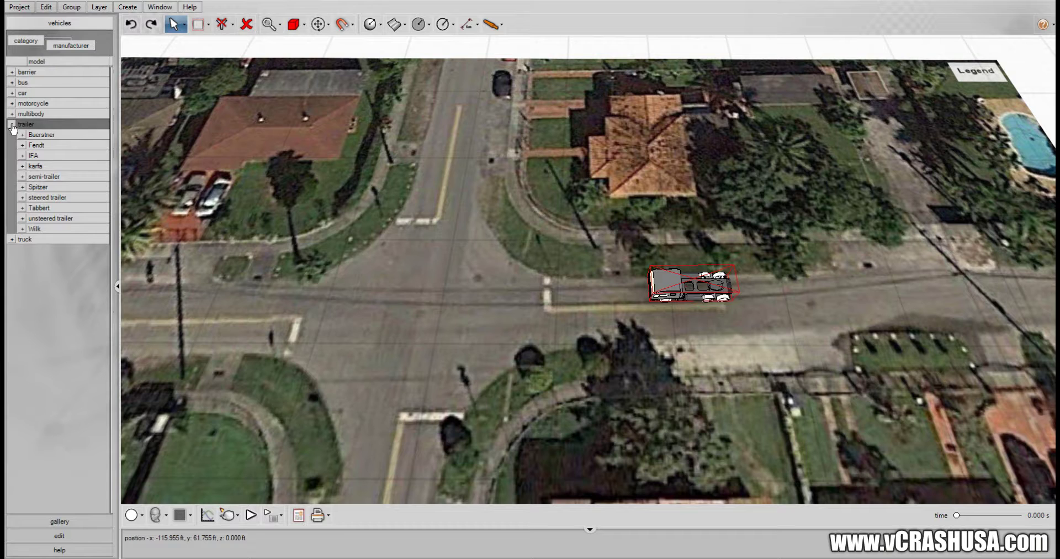
{"action": "left_click", "coordinate": [23, 176]}
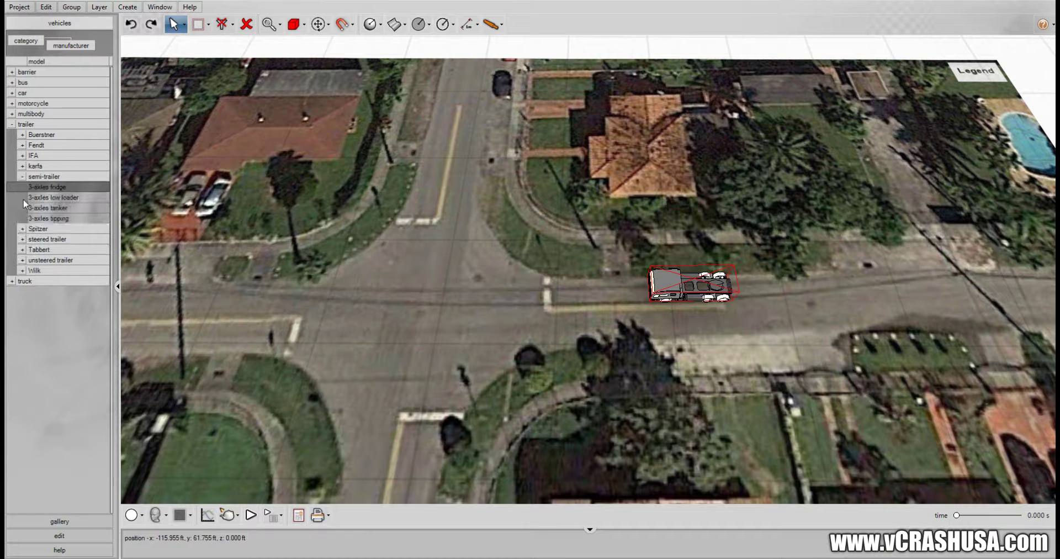
{"action": "left_click_drag", "start_coordinate": [54, 198], "coordinate": [662, 356]}
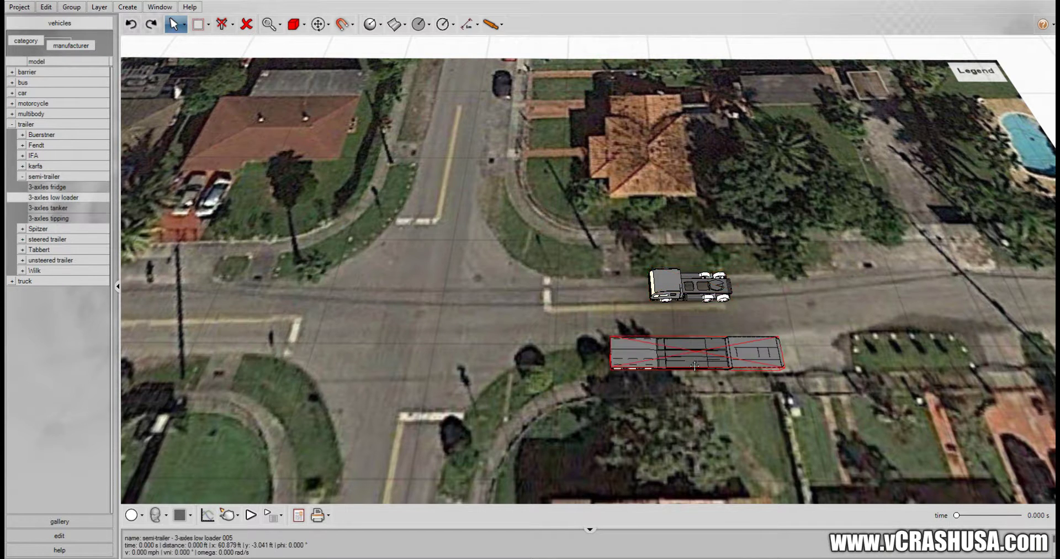
- Turn the low loader semi-trailer to the truck's heading and move it directly behind the truck
{"action": "left_click_drag", "start_coordinate": [770, 364], "coordinate": [312, 78]}
{"action": "right_click_drag", "start_coordinate": [696, 394], "coordinate": [712, 355]}
{"action": "left_click_drag", "start_coordinate": [617, 359], "coordinate": [796, 286]}
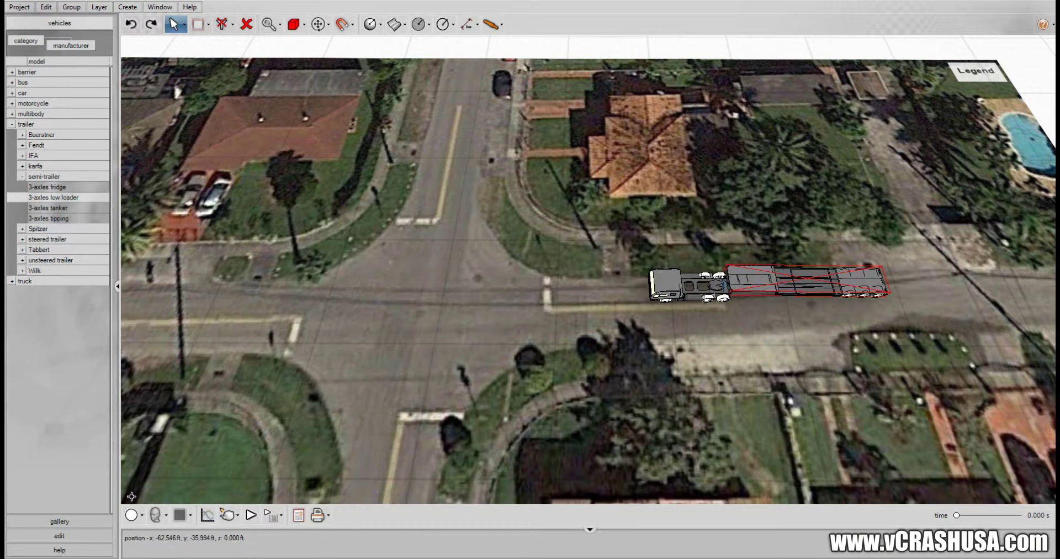
- Attach the semi-trailer to the Volvo truck by picking the truck as its leader
{"action": "left_click", "coordinate": [103, 536]}
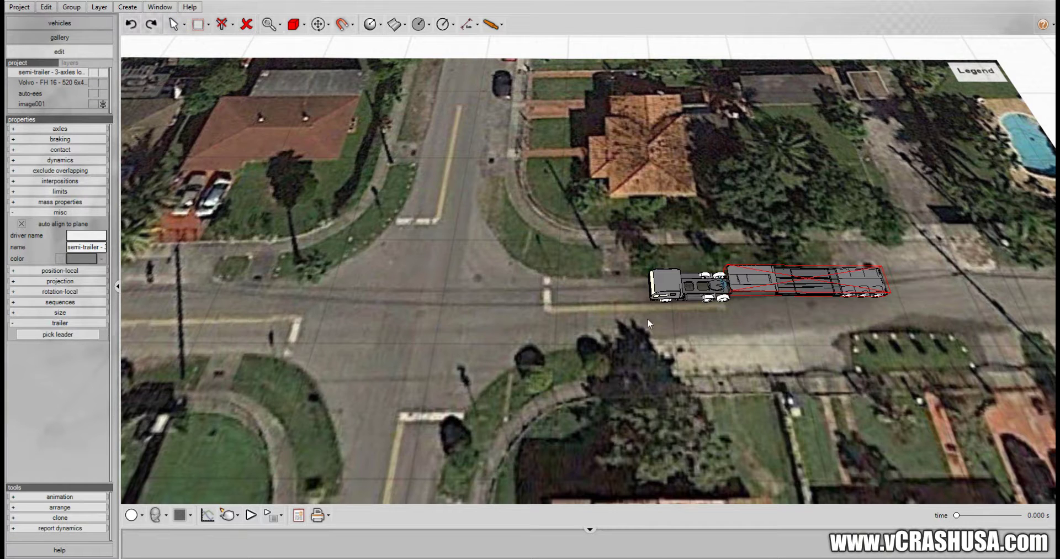
{"action": "left_click", "coordinate": [679, 284]}
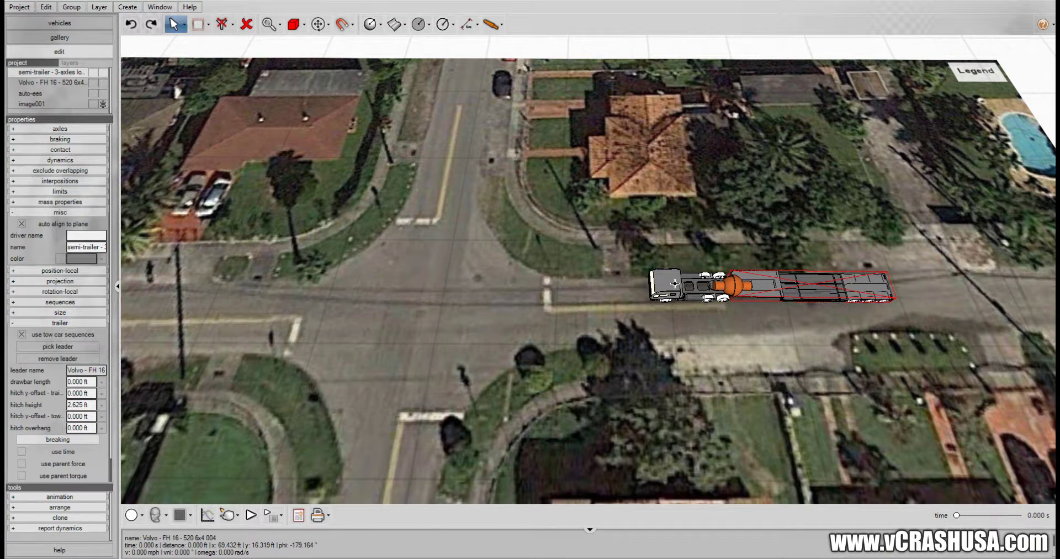
{"action": "middle_click_drag", "start_coordinate": [712, 357], "coordinate": [717, 321]}
{"action": "scroll", "coordinate": [721, 326], "scroll_direction": "up", "scroll_amount": 4}
{"action": "left_click", "coordinate": [707, 358]}
{"action": "middle_click_drag", "start_coordinate": [676, 356], "coordinate": [490, 386]}
{"action": "left_click", "coordinate": [591, 303]}
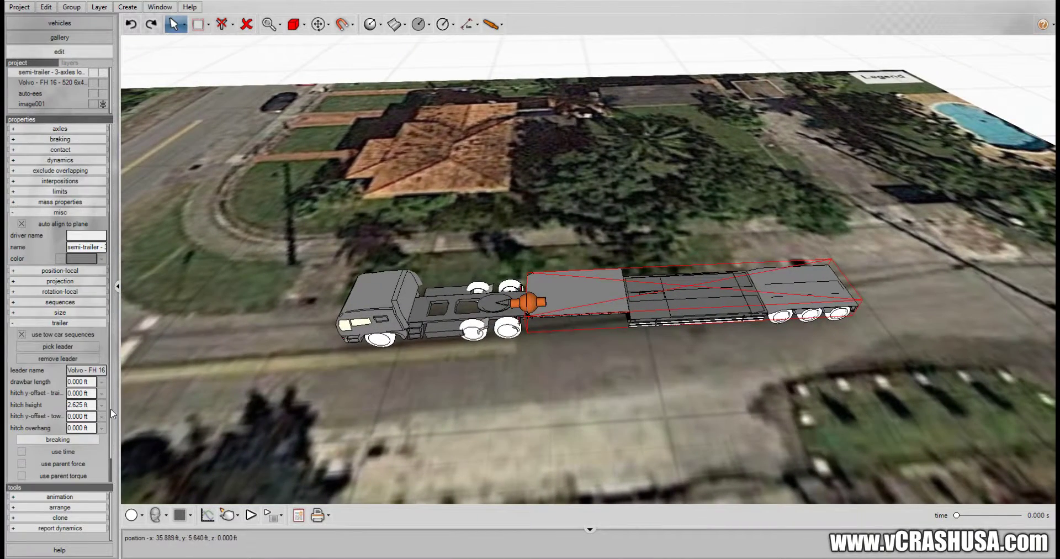
- Try a hitch y-offset of about -0.556 ft on the towing vehicle's side
{"action": "scroll", "coordinate": [105, 441], "scroll_direction": "down", "scroll_amount": 1}
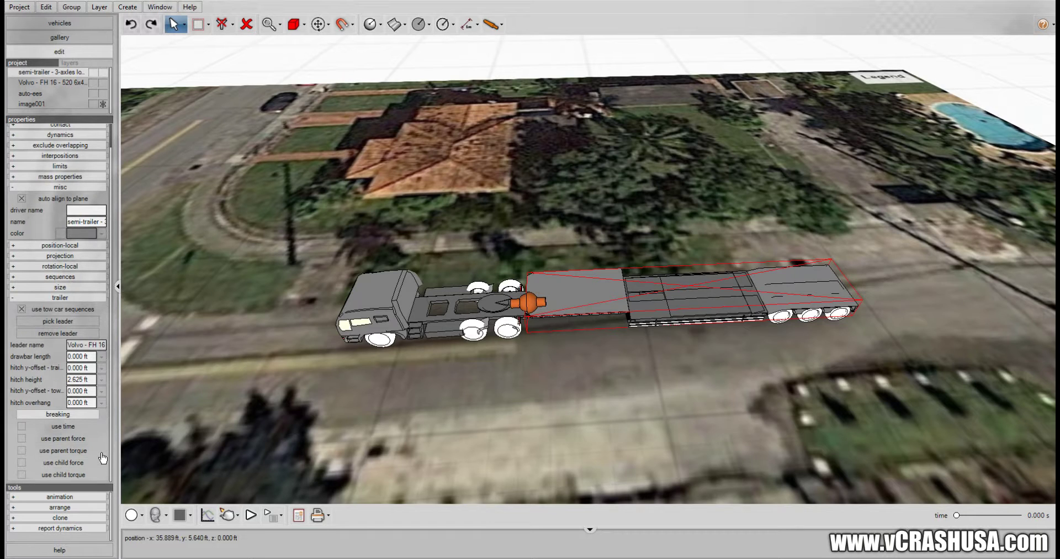
{"action": "left_click", "coordinate": [102, 391]}
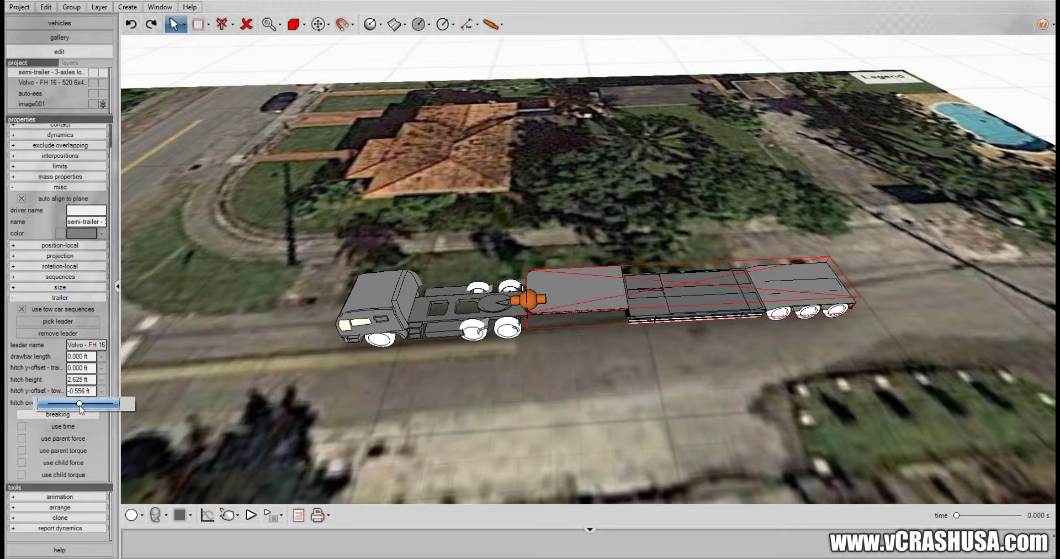
{"action": "left_click", "coordinate": [82, 403]}
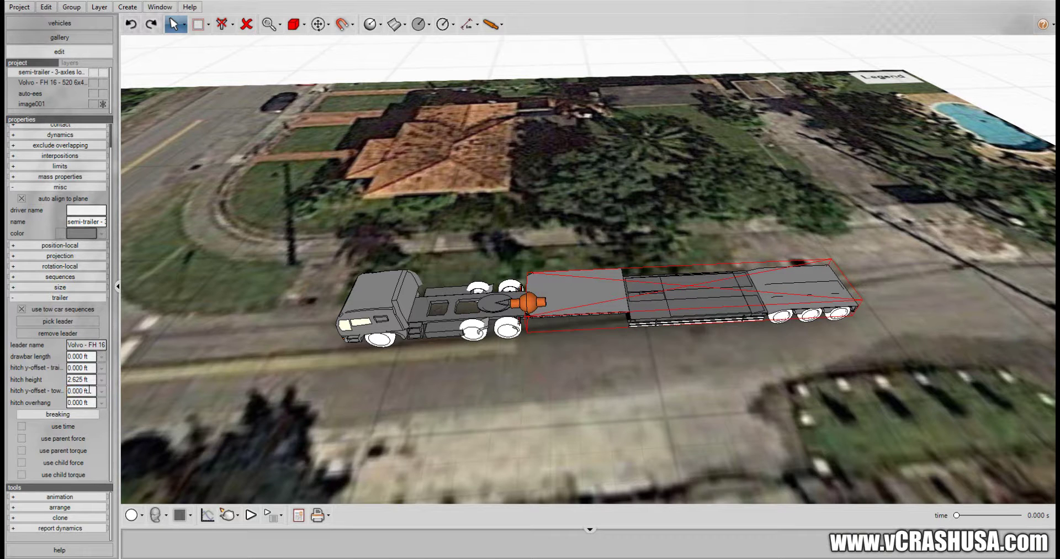
- Set the trailer's hitch overhang to about -7.229 ft so the trailer sits over the truck's rear axles
{"action": "left_click", "coordinate": [102, 403]}
{"action": "left_click_drag", "start_coordinate": [86, 415], "coordinate": [74, 419]}
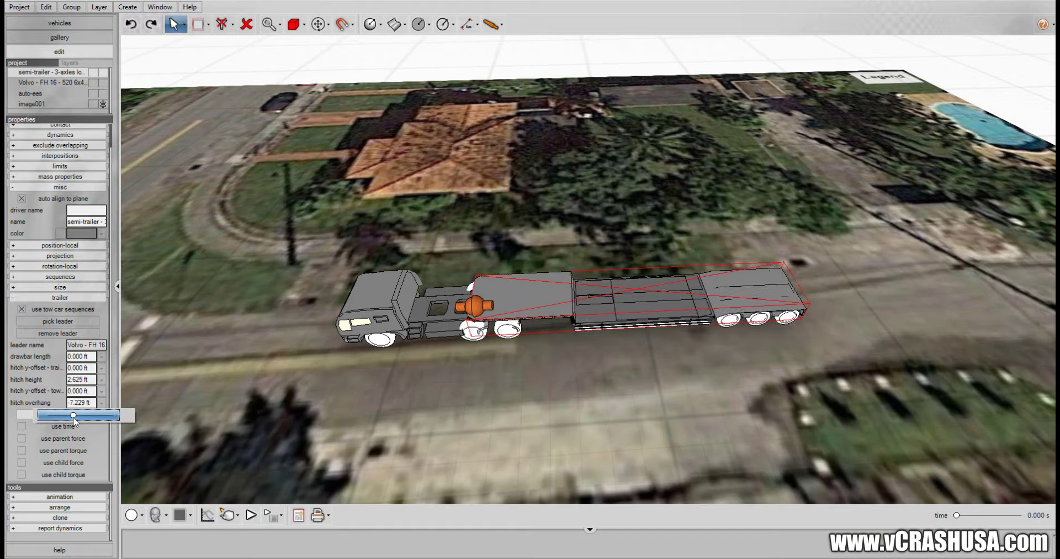
{"action": "left_click", "coordinate": [154, 413]}
- Change the Volvo truck's color to light blue
{"action": "middle_click_drag", "start_coordinate": [442, 393], "coordinate": [587, 348]}
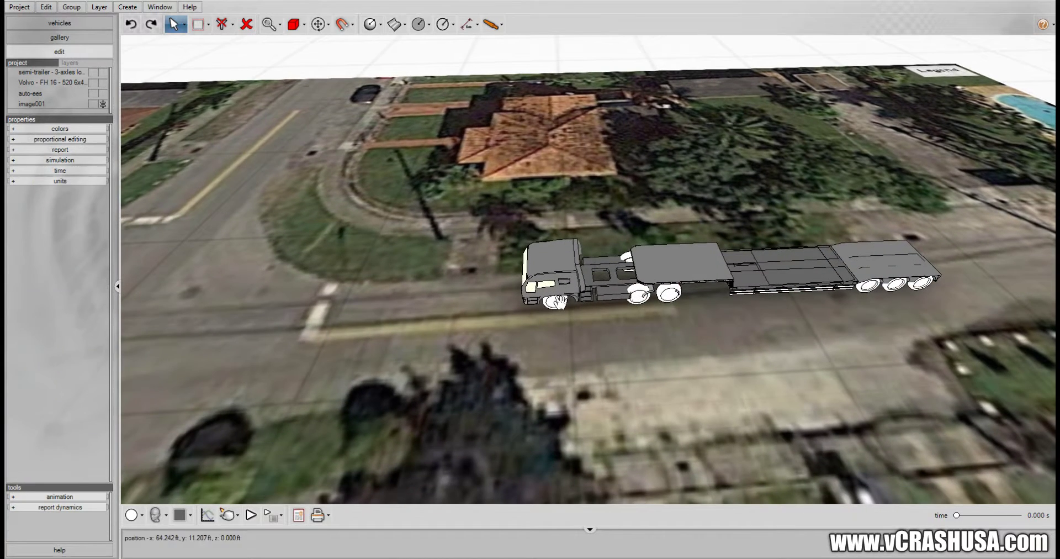
{"action": "mouse_move", "coordinate": [560, 279]}
{"action": "middle_mouse_down"}
{"action": "mouse_move", "coordinate": [629, 277]}
{"action": "mouse_move", "coordinate": [607, 298]}
{"action": "mouse_move", "coordinate": [562, 272]}
{"action": "middle_mouse_up"}
{"action": "left_click", "coordinate": [563, 271]}
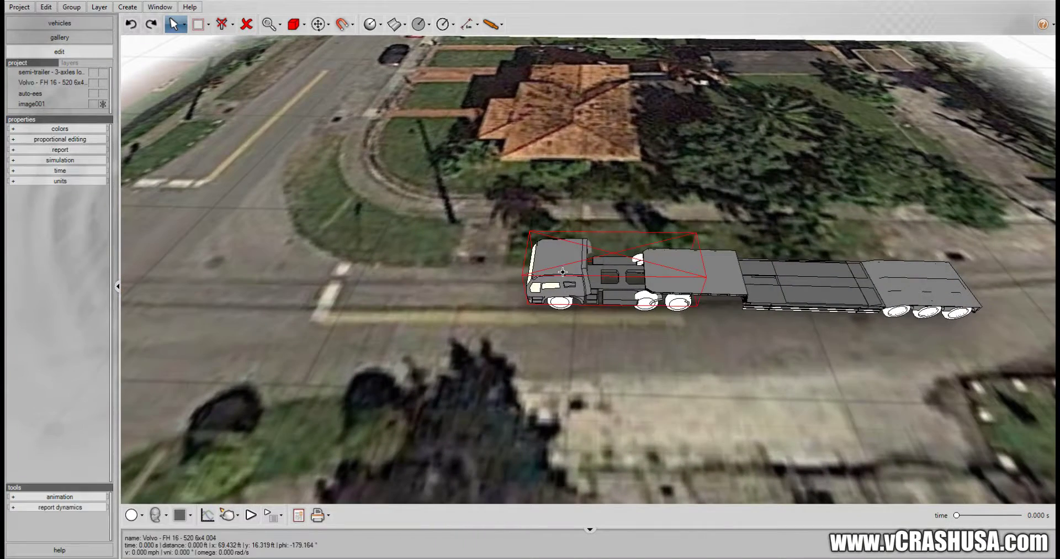
{"action": "right_click", "coordinate": [562, 272]}
{"action": "left_click_drag", "start_coordinate": [684, 353], "coordinate": [689, 349]}
{"action": "left_click", "coordinate": [525, 369]}
- Set the blue truck's initial speed to about 55.292 mph
{"action": "middle_click_drag", "start_coordinate": [513, 403], "coordinate": [549, 337]}
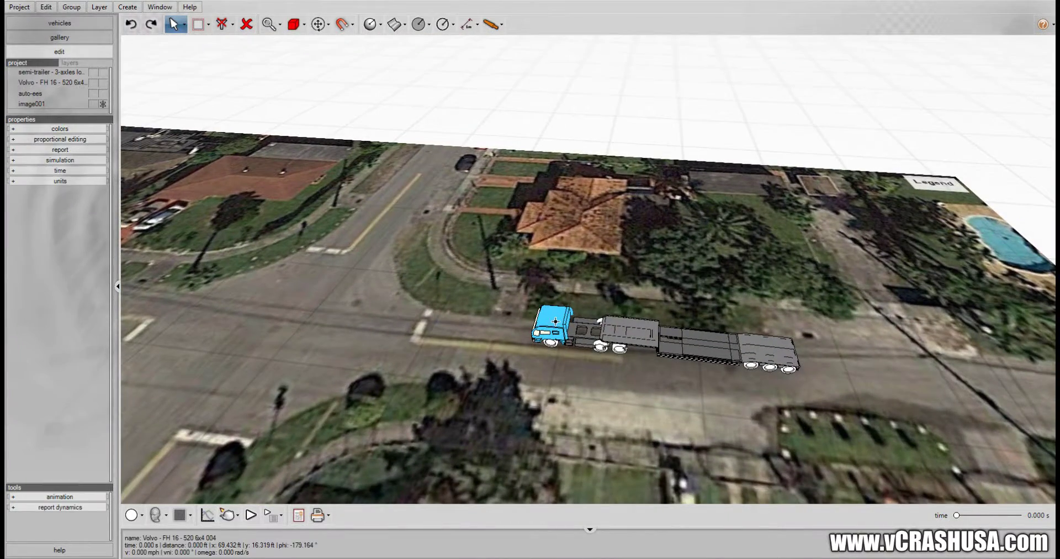
{"action": "left_click", "coordinate": [556, 321]}
{"action": "right_click", "coordinate": [556, 323]}
{"action": "left_click", "coordinate": [555, 322]}
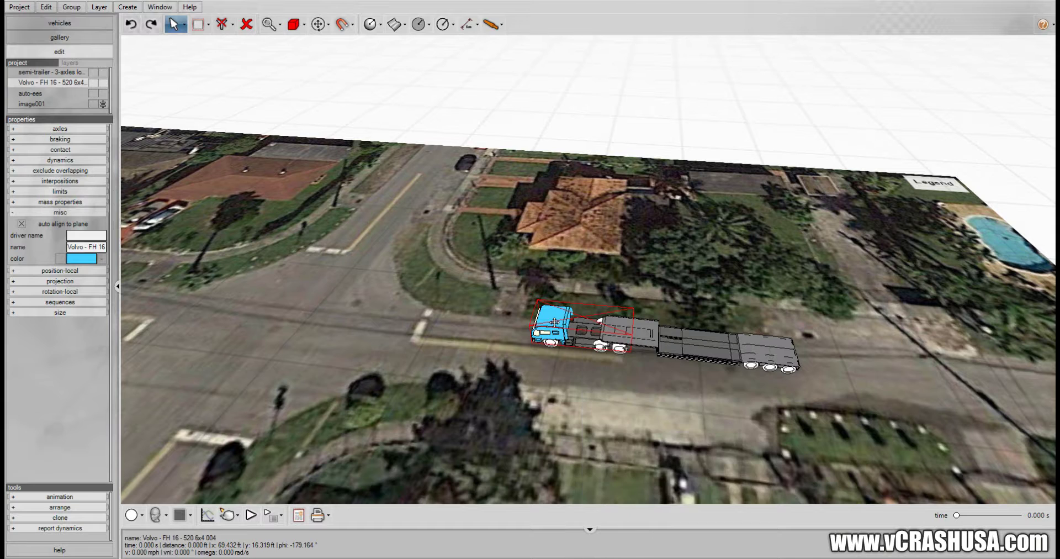
{"action": "right_click", "coordinate": [552, 322]}
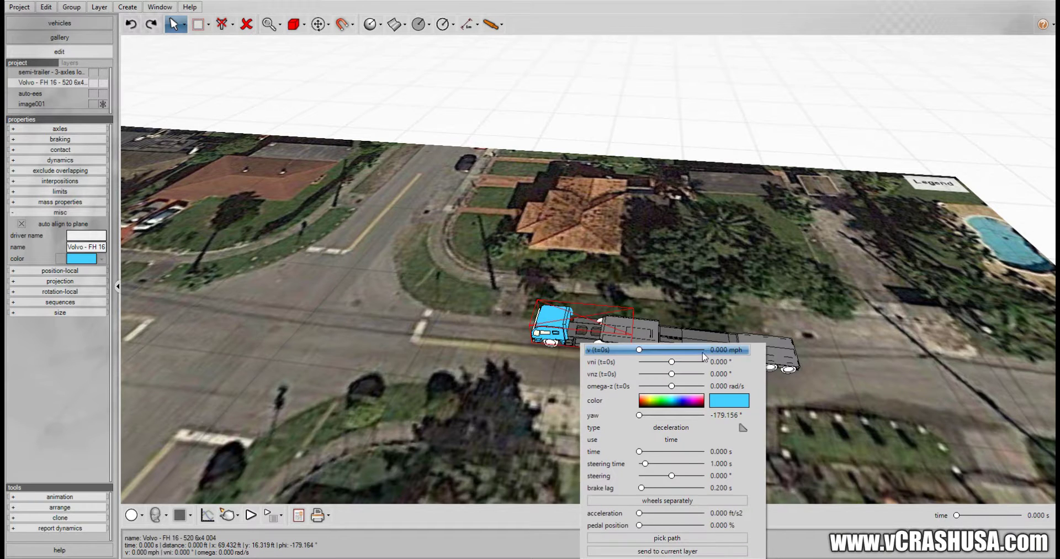
{"action": "left_click", "coordinate": [551, 321]}
{"action": "right_click", "coordinate": [551, 320]}
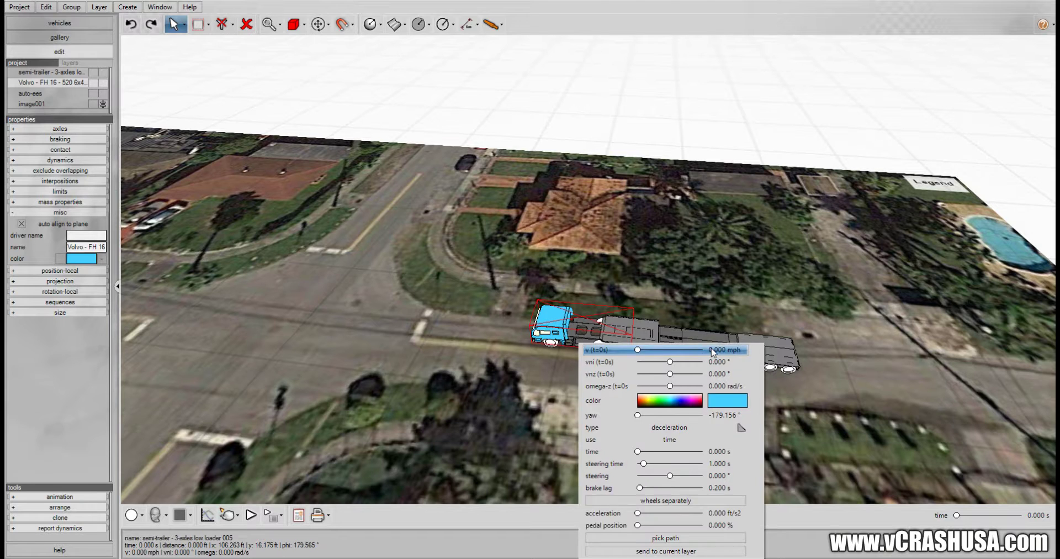
{"action": "left_click_drag", "start_coordinate": [638, 351], "coordinate": [663, 353]}
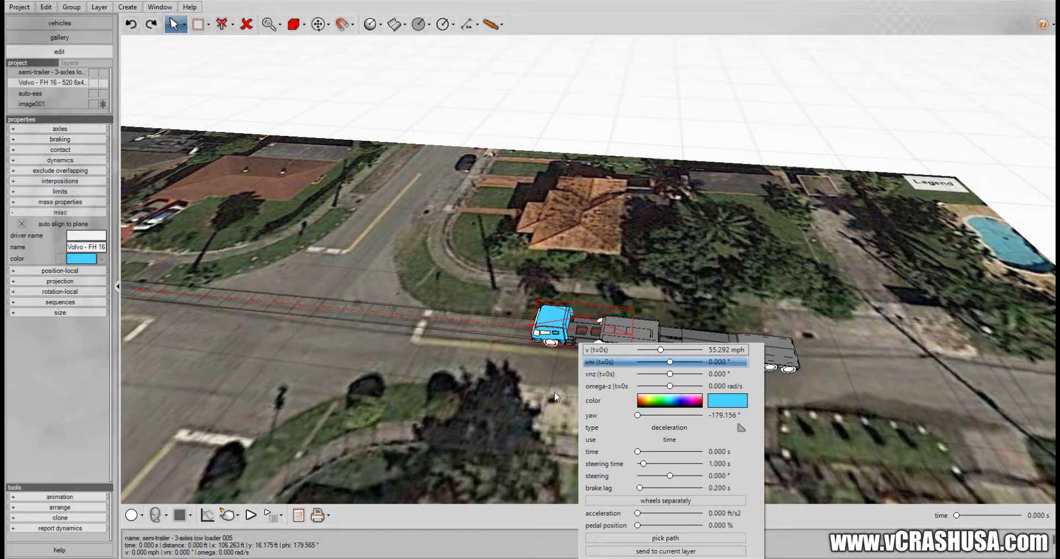
{"action": "left_click", "coordinate": [481, 411]}
- Run the simulation of the truck and trailer crossing the intersection, and stop it
{"action": "left_click_drag", "start_coordinate": [514, 411], "coordinate": [517, 412]}
{"action": "middle_click_drag", "start_coordinate": [516, 412], "coordinate": [729, 410]}
{"action": "middle_click_drag", "start_coordinate": [511, 386], "coordinate": [547, 421], "text": "alt"}
{"action": "left_click", "coordinate": [251, 515]}
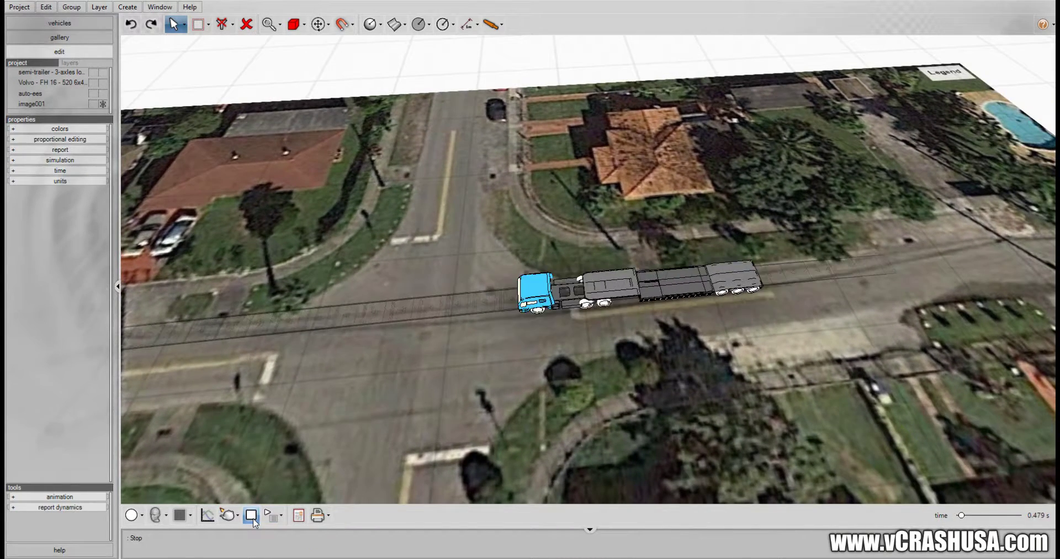
{"action": "left_click", "coordinate": [251, 514]}
- Place an Audi A4 1.6 from the car library at the corner beside the side street's stop line
{"action": "left_click_drag", "start_coordinate": [367, 395], "coordinate": [497, 421]}
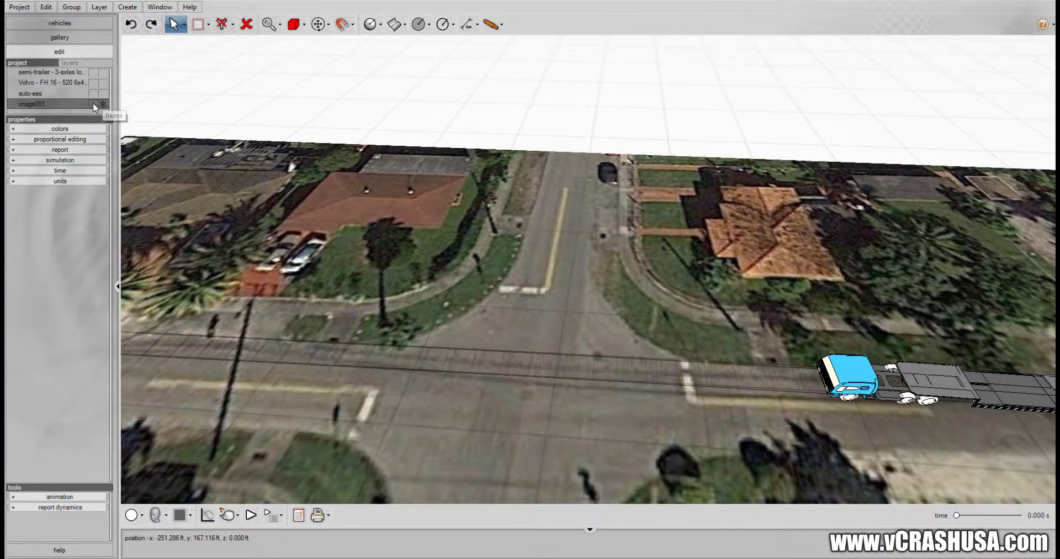
{"action": "left_click", "coordinate": [59, 23]}
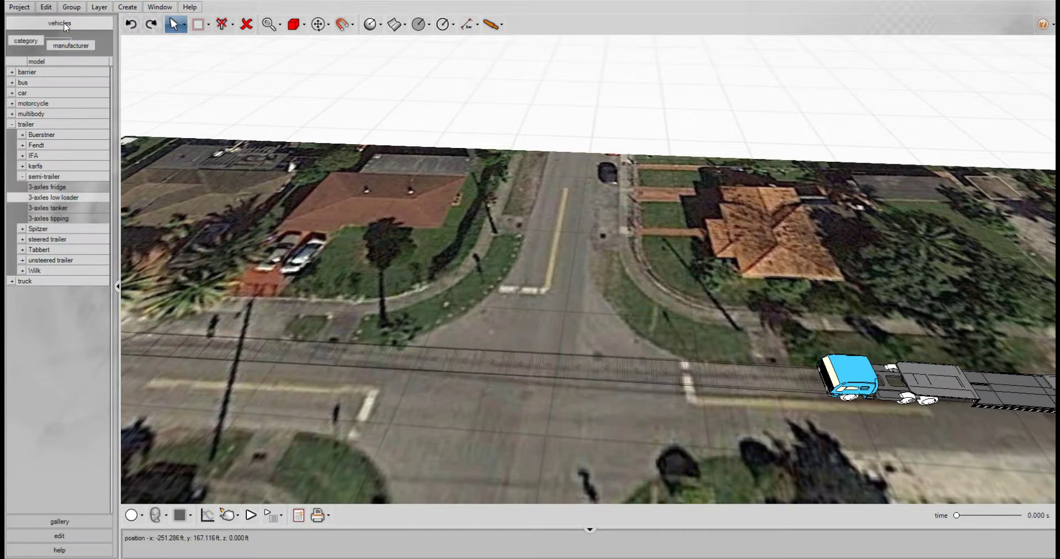
{"action": "left_click", "coordinate": [12, 125]}
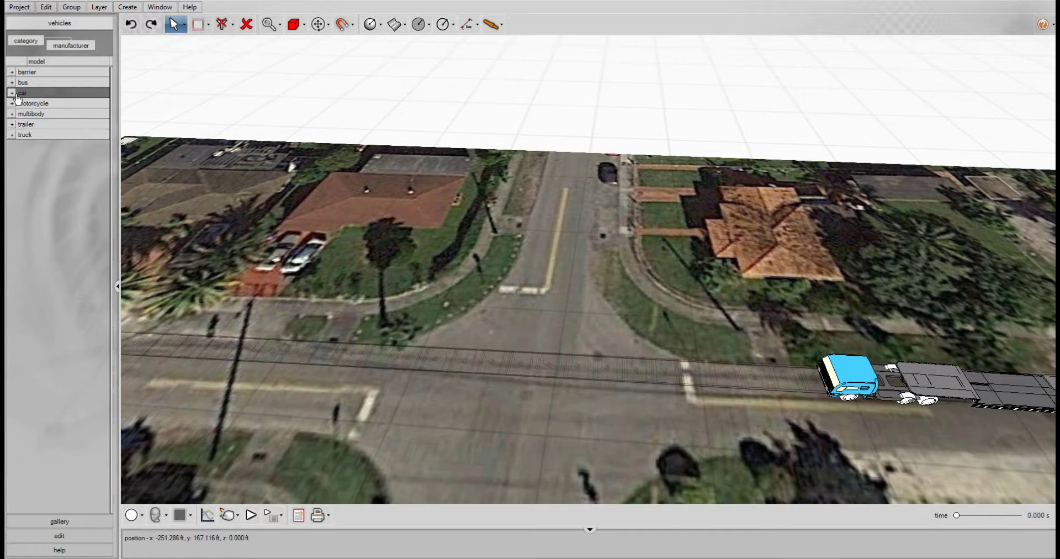
{"action": "left_click", "coordinate": [11, 93]}
{"action": "left_click", "coordinate": [22, 155]}
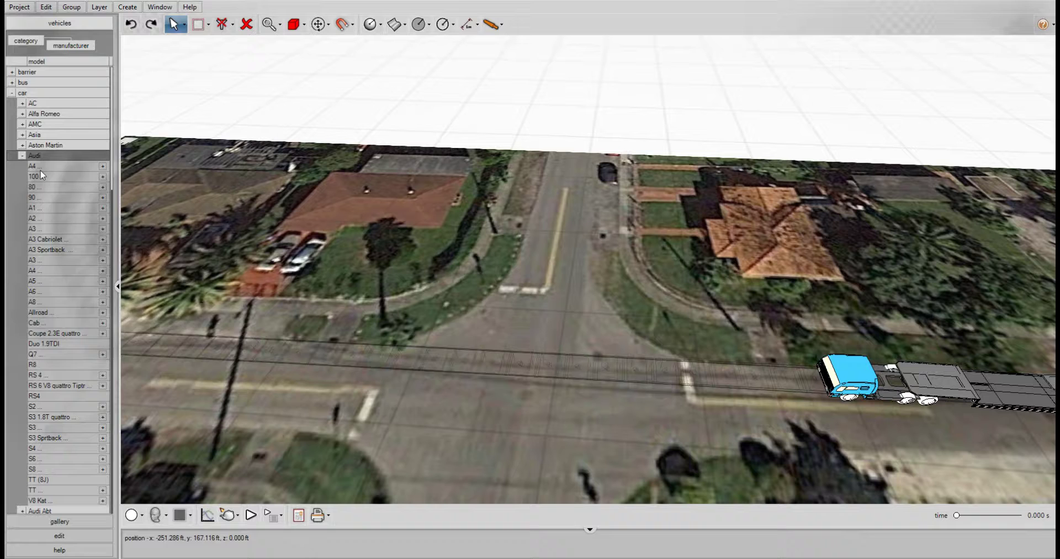
{"action": "scroll", "coordinate": [105, 202], "scroll_direction": "down", "scroll_amount": 2}
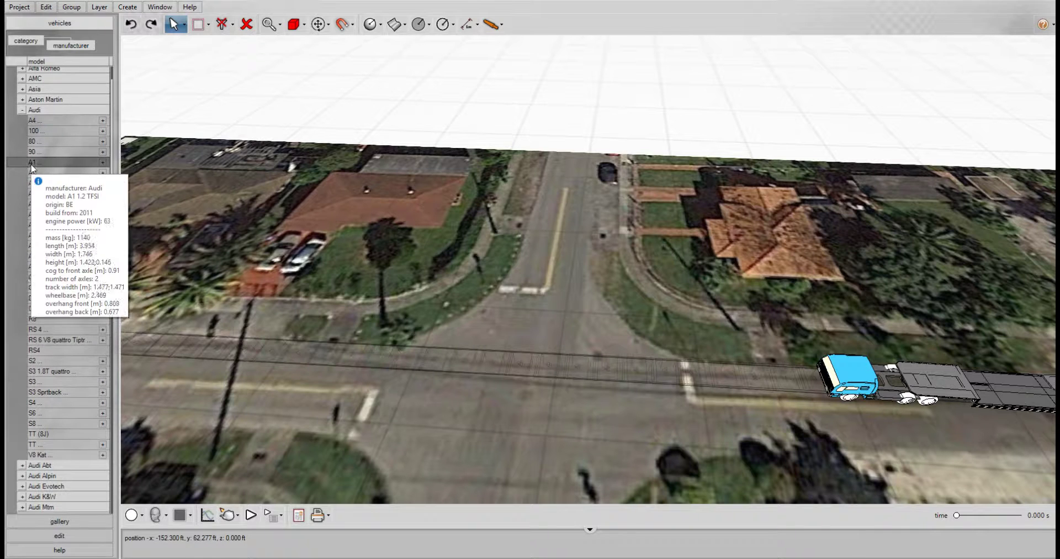
{"action": "left_click_drag", "start_coordinate": [34, 162], "coordinate": [478, 287]}
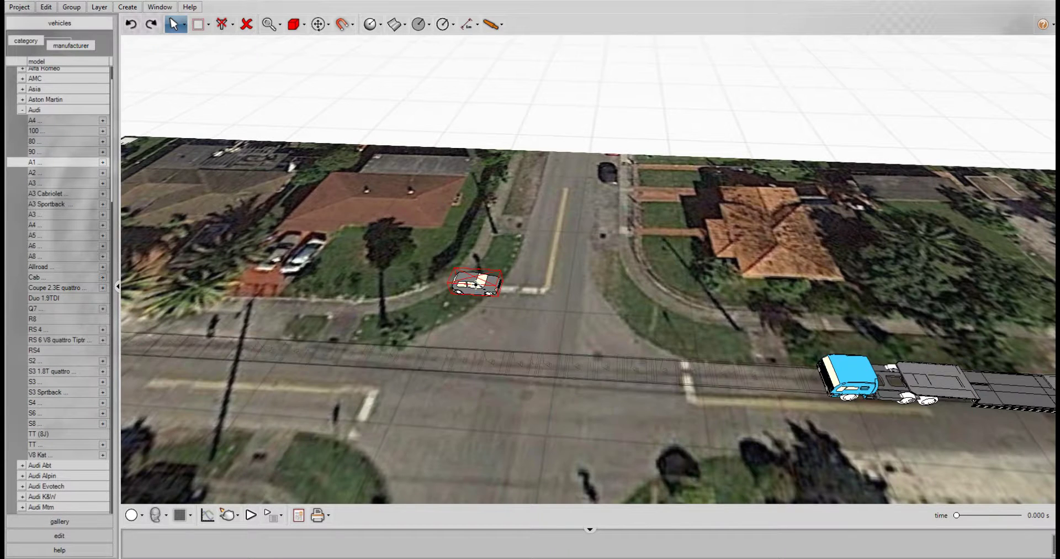
{"action": "key", "text": "Delete"}
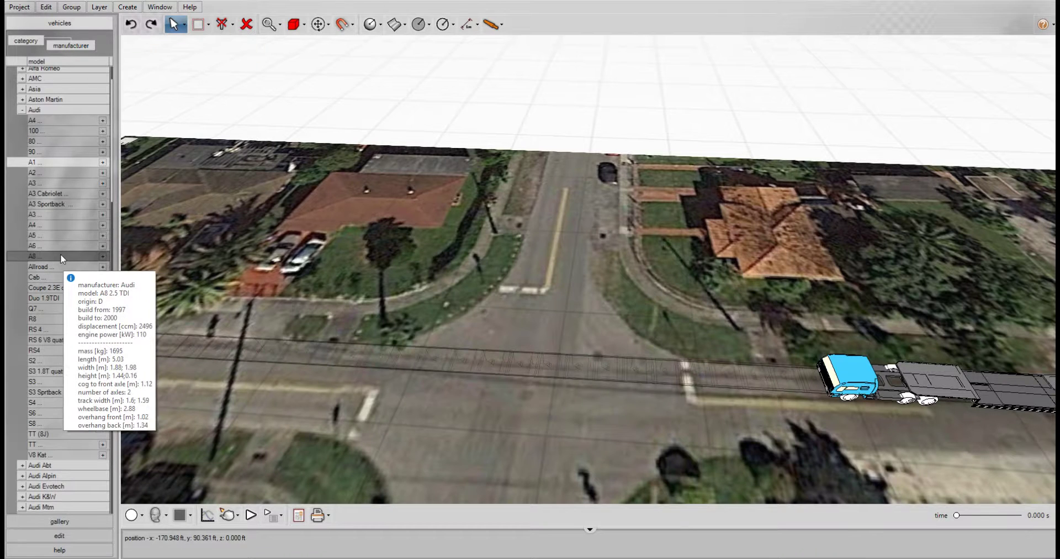
{"action": "mouse_move", "coordinate": [62, 239]}
{"action": "left_click_drag", "start_coordinate": [62, 225], "coordinate": [84, 229]}
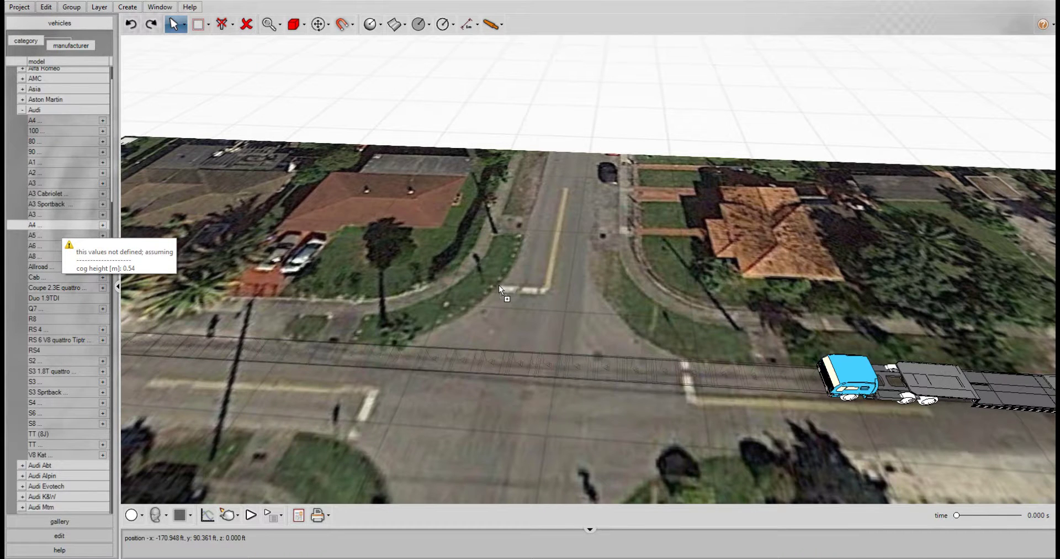
{"action": "left_click_drag", "start_coordinate": [499, 285], "coordinate": [498, 285]}
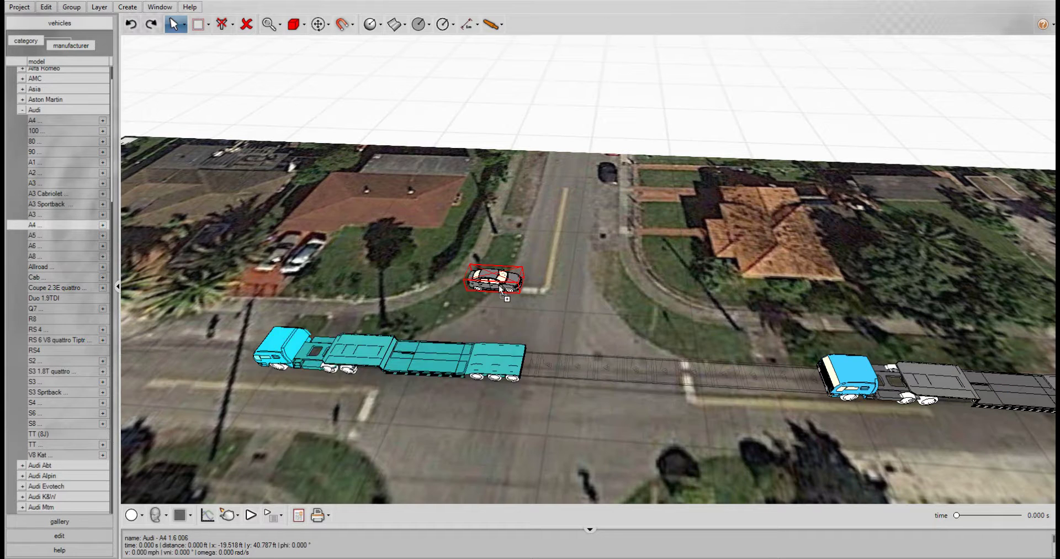
- Position the Audi in the side street's lane facing the intersection, at a yaw of about -91.8°, and color it red
{"action": "left_click_drag", "start_coordinate": [470, 318], "coordinate": [312, 421]}
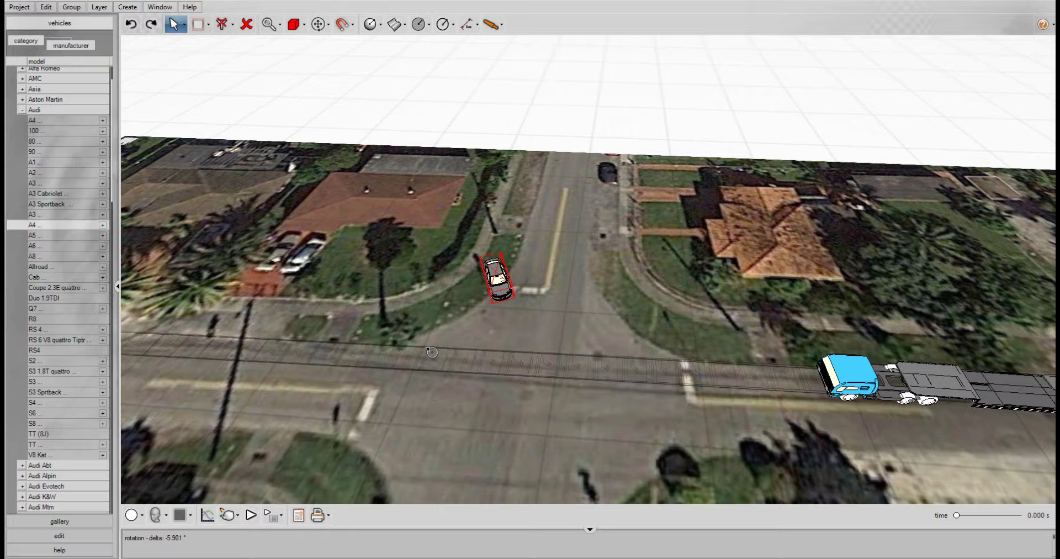
{"action": "left_click_drag", "start_coordinate": [504, 273], "coordinate": [530, 257]}
{"action": "right_click", "coordinate": [530, 259]}
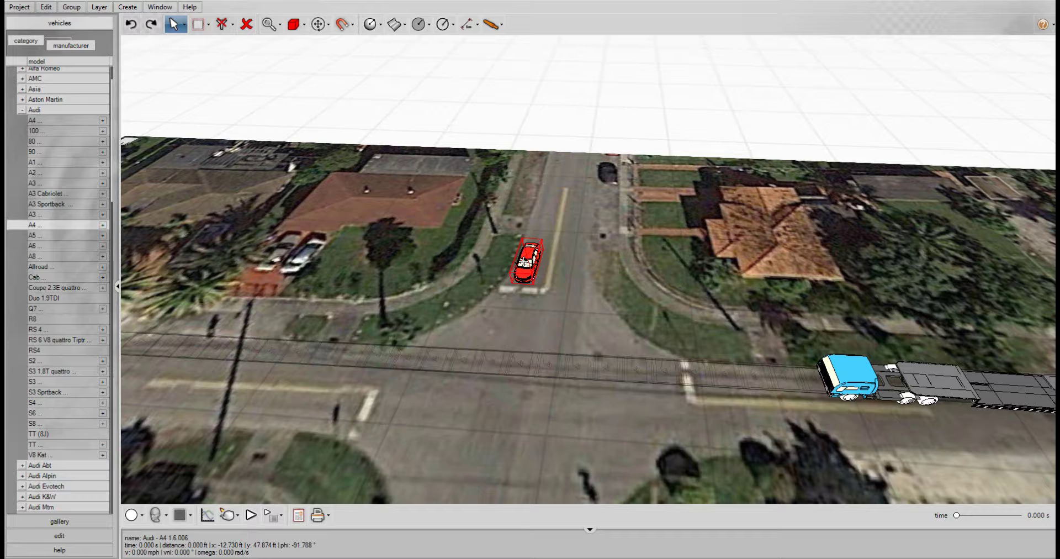
- Activate Select, Move And Manipulate for the red Audi and shift the car back behind the stop line
{"action": "left_click", "coordinate": [183, 25]}
{"action": "left_click", "coordinate": [237, 64]}
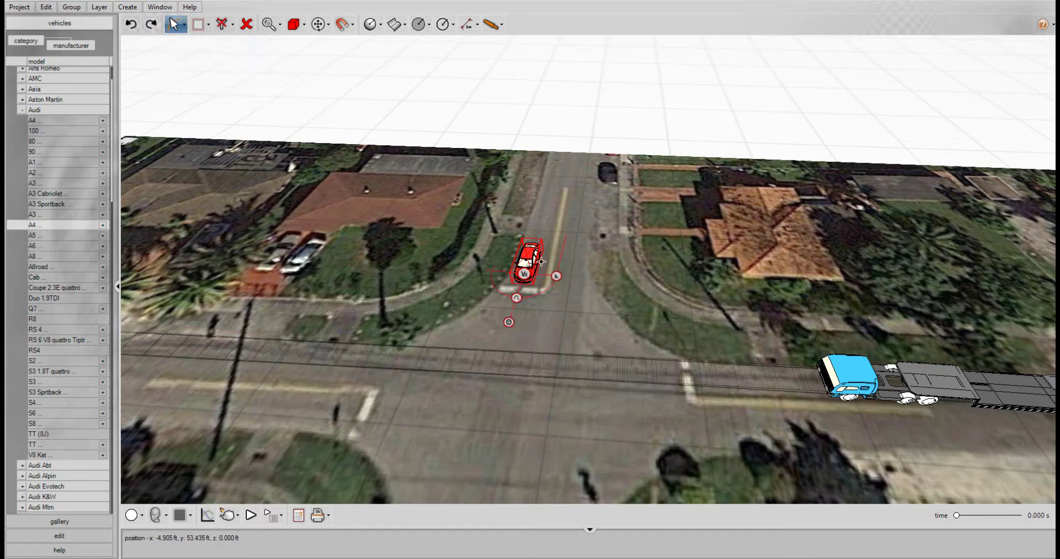
{"action": "left_click_drag", "start_coordinate": [530, 255], "coordinate": [533, 241]}
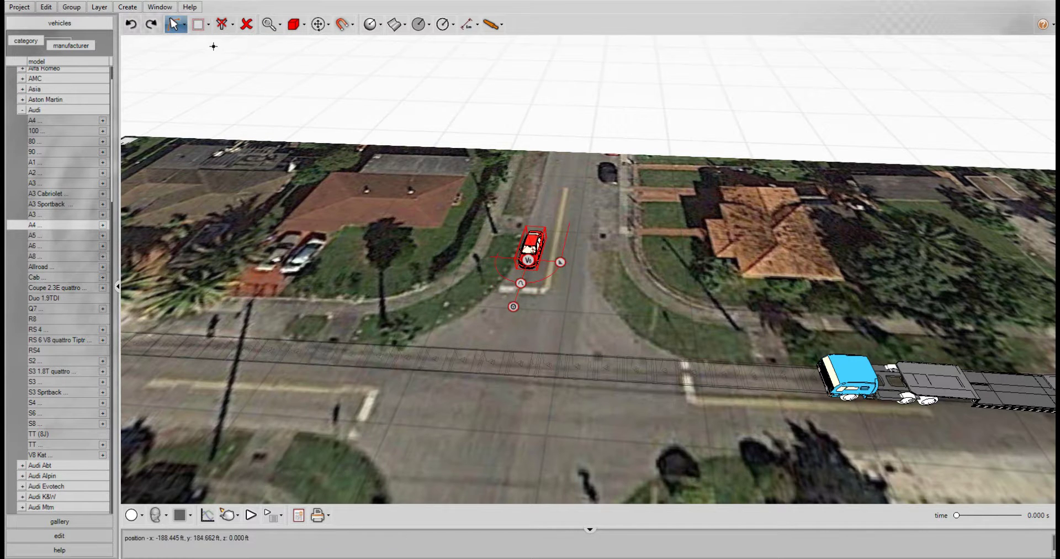
{"action": "left_click", "coordinate": [184, 24]}
{"action": "left_click", "coordinate": [220, 64]}
{"action": "left_click", "coordinate": [183, 25]}
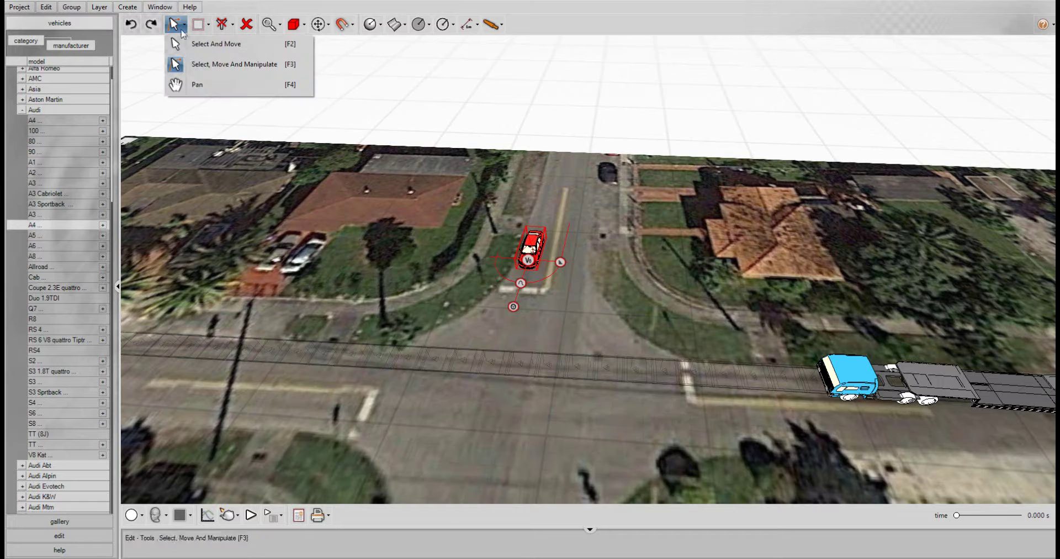
{"action": "left_click", "coordinate": [210, 65]}
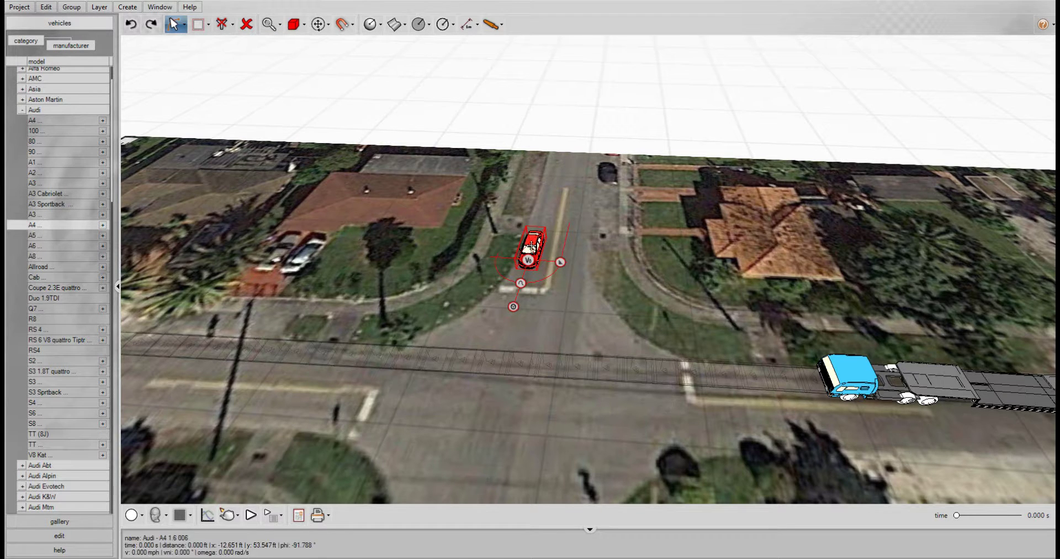
{"action": "left_click_drag", "start_coordinate": [531, 245], "coordinate": [532, 237]}
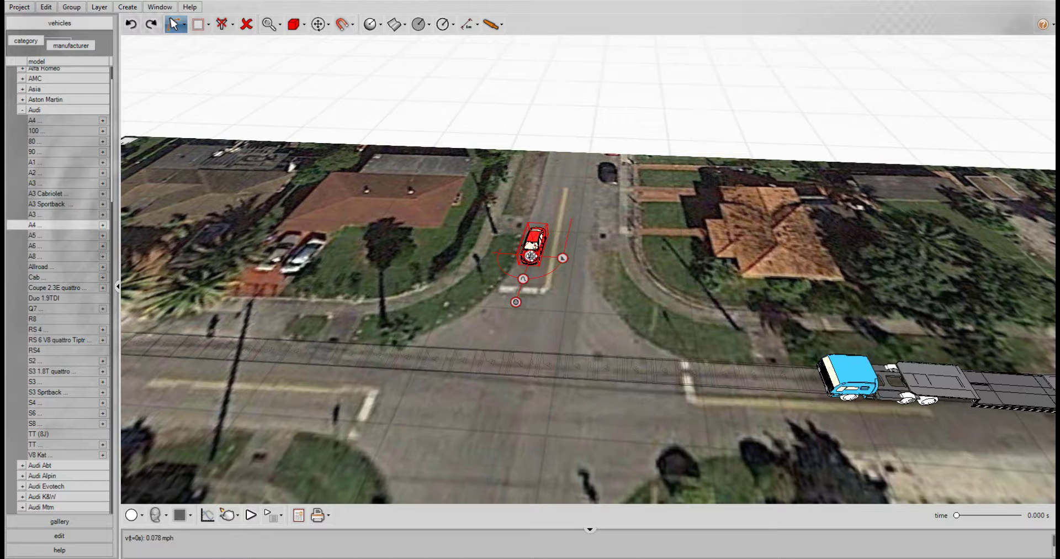
{"action": "left_click_drag", "start_coordinate": [530, 256], "coordinate": [535, 237]}
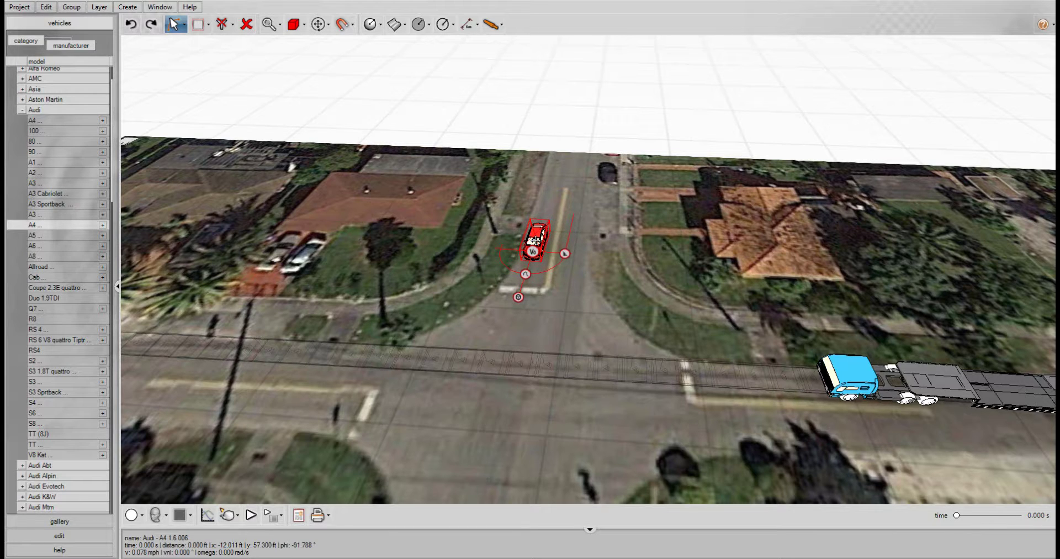
- Set the red Audi's initial speed to 20 mph and move the car about 2.6 ft farther up the side street
{"action": "right_click", "coordinate": [536, 240]}
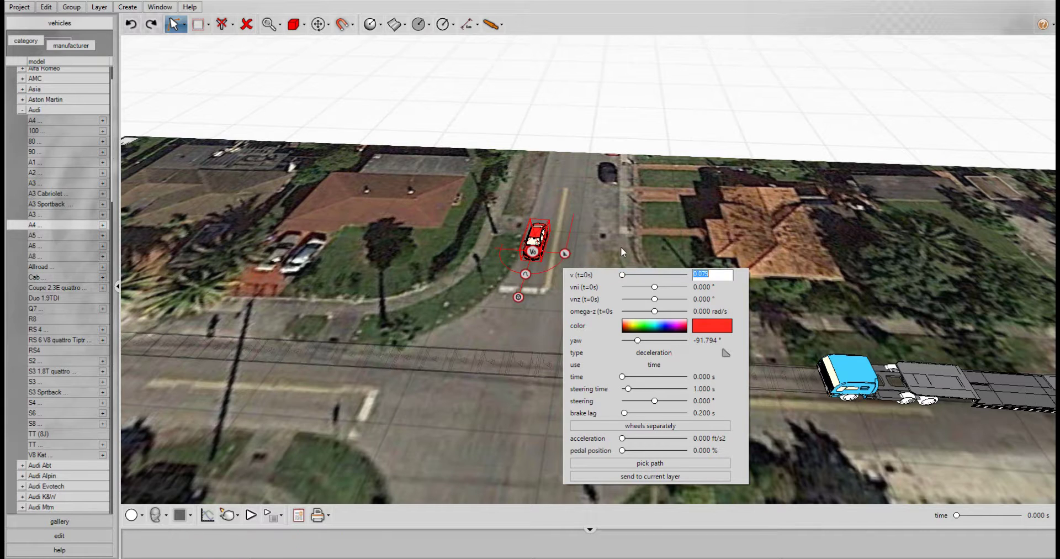
{"action": "type", "text": "20"}
{"action": "key", "text": "Return"}
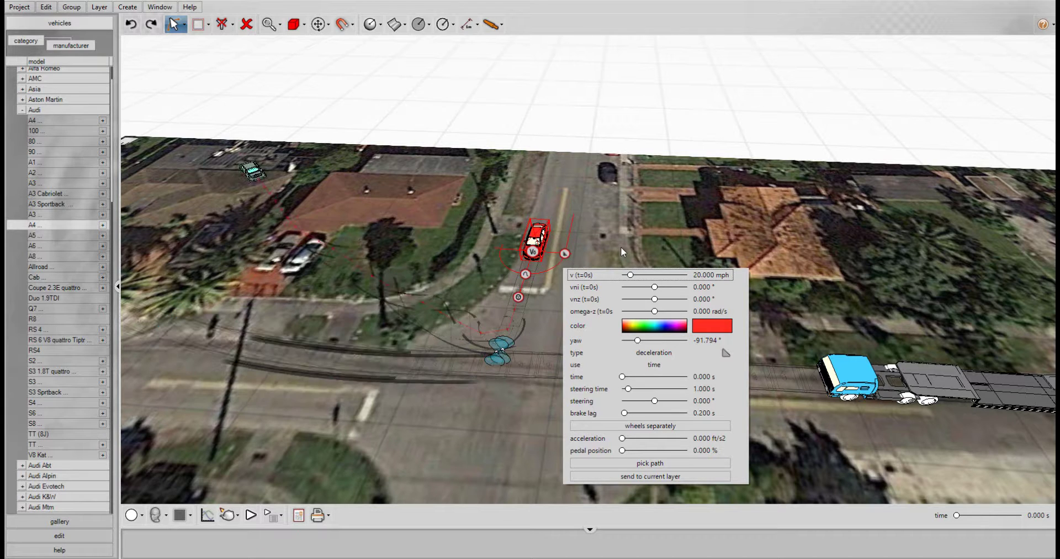
{"action": "left_click", "coordinate": [703, 274]}
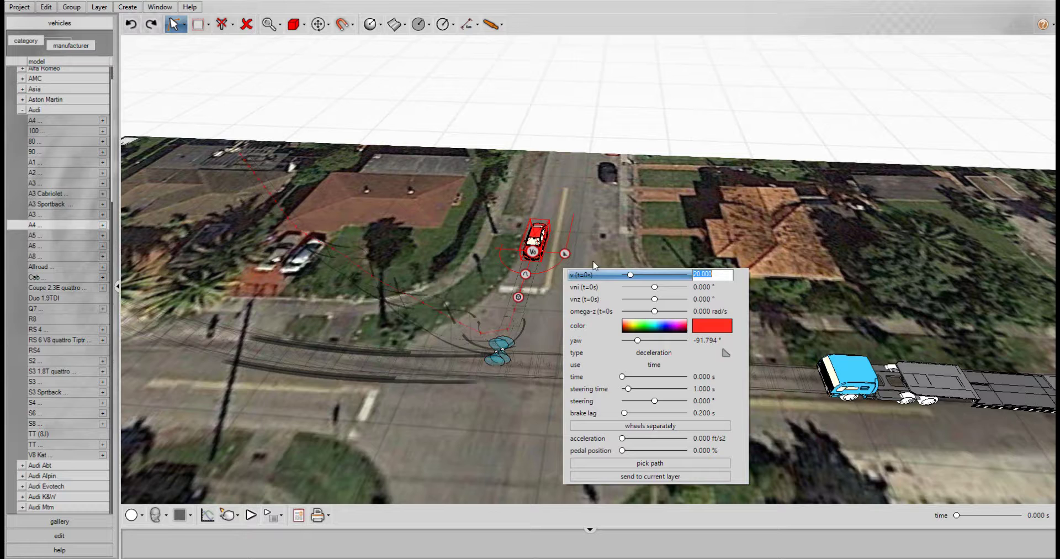
{"action": "left_click", "coordinate": [536, 238]}
{"action": "left_click_drag", "start_coordinate": [536, 237], "coordinate": [537, 231]}
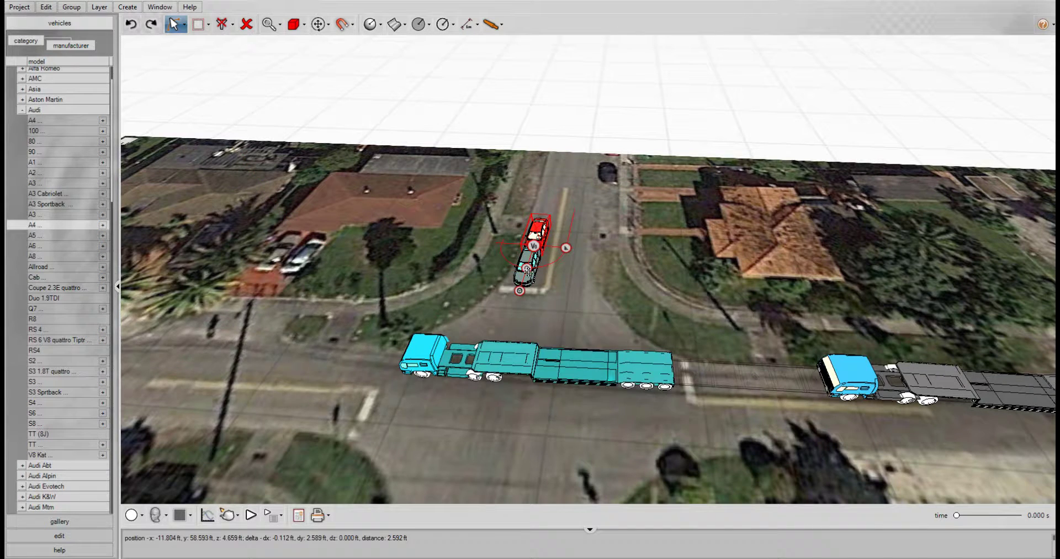
- Adjust the red Audi's steering and its path positions so it turns right into the intersection toward the passing truck and trailer
{"action": "left_click_drag", "start_coordinate": [520, 290], "coordinate": [498, 309]}
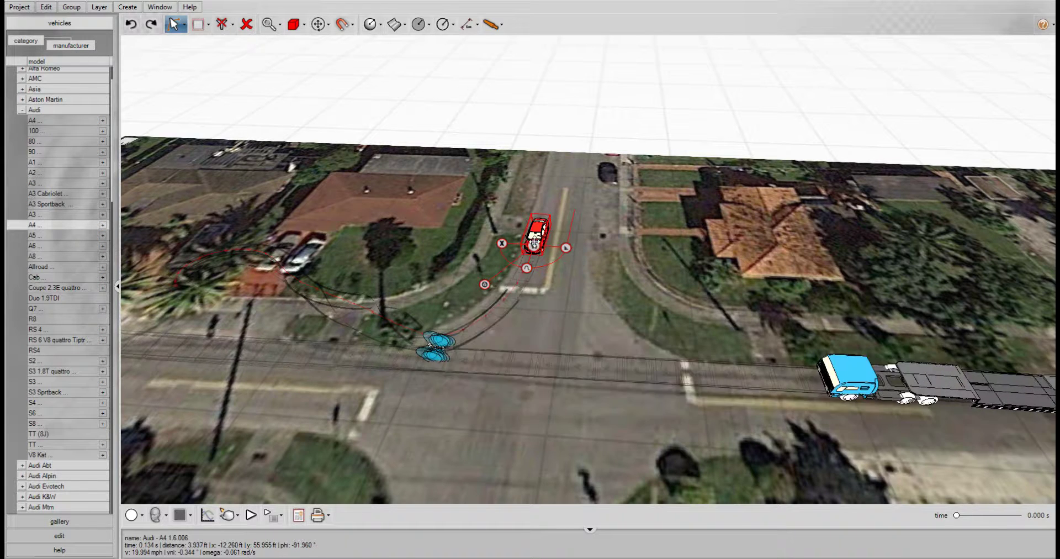
{"action": "scroll", "coordinate": [506, 288], "scroll_direction": "up", "scroll_amount": 3}
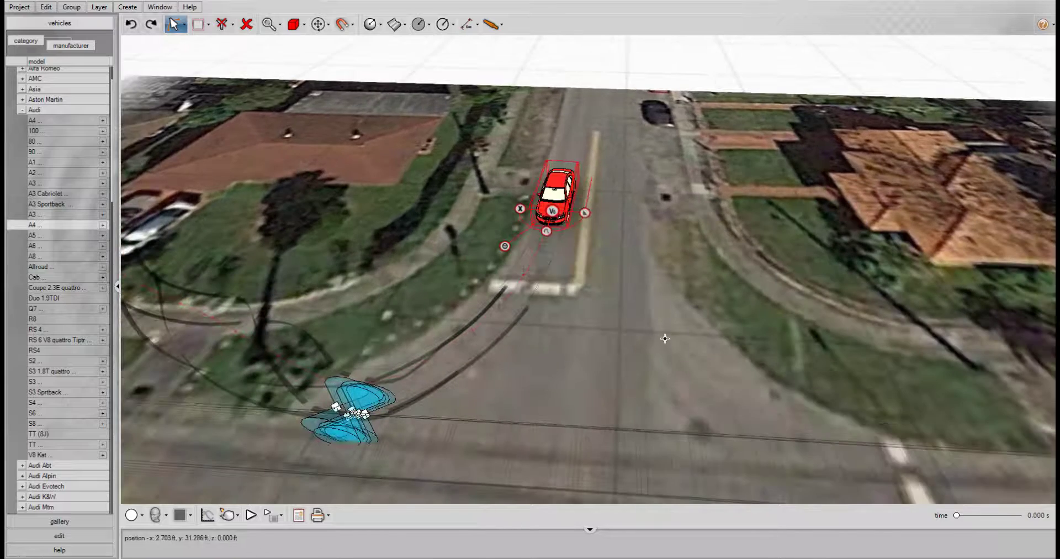
{"action": "left_click_drag", "start_coordinate": [665, 338], "coordinate": [707, 283]}
{"action": "left_click_drag", "start_coordinate": [579, 220], "coordinate": [494, 295]}
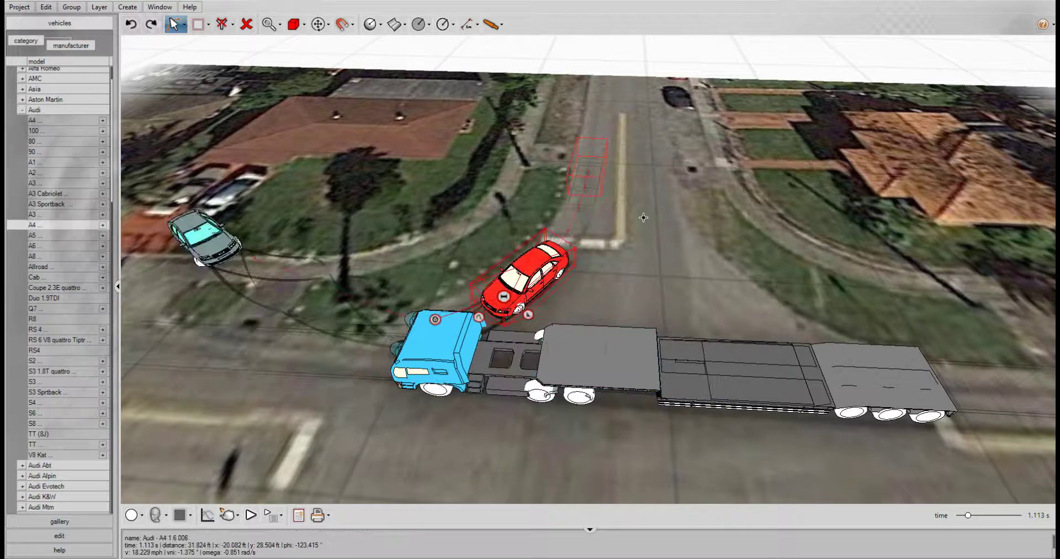
{"action": "left_click_drag", "start_coordinate": [581, 203], "coordinate": [590, 165]}
{"action": "left_click_drag", "start_coordinate": [574, 221], "coordinate": [603, 233]}
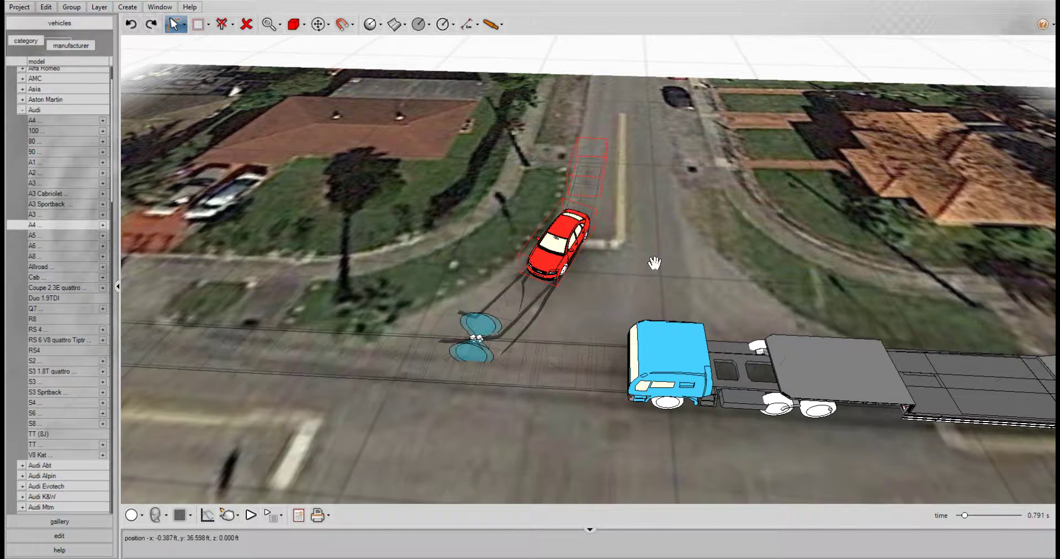
- Run the simulation of the Audi meeting the truck and trailer, and replay it at 1/4x speed
{"action": "middle_click_drag", "start_coordinate": [655, 263], "coordinate": [579, 273]}
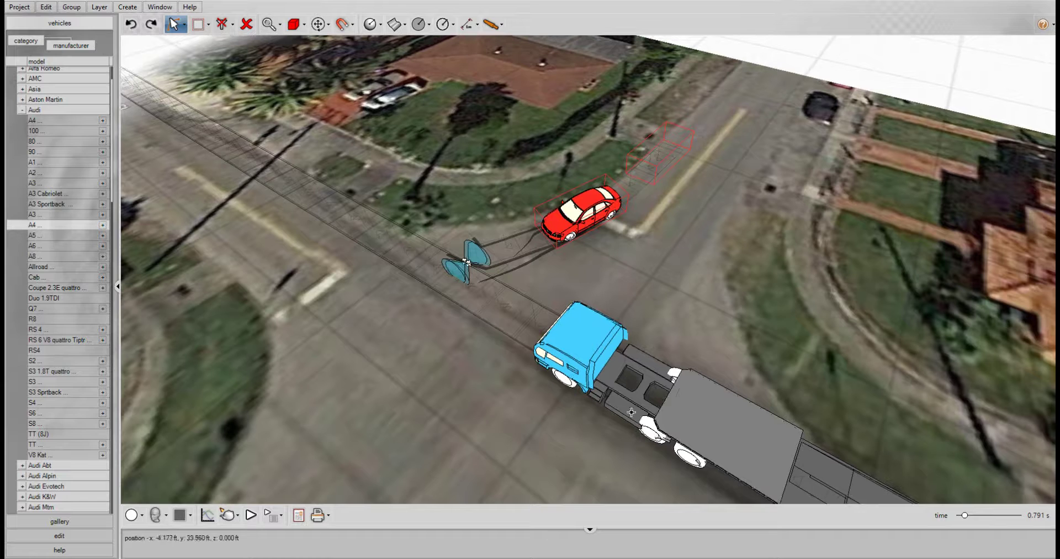
{"action": "left_click", "coordinate": [251, 515]}
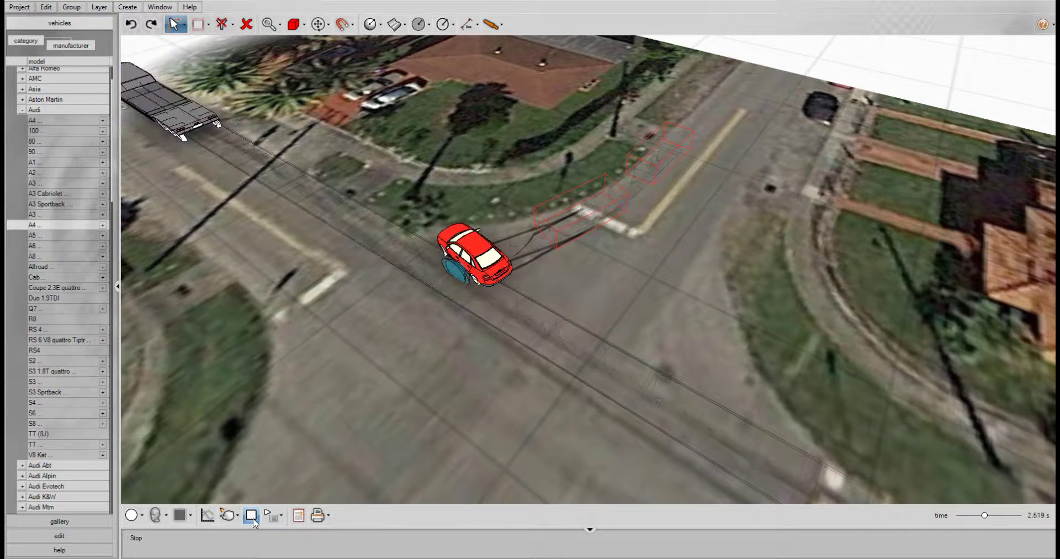
{"action": "middle_click_drag", "start_coordinate": [513, 405], "coordinate": [480, 405]}
{"action": "left_click", "coordinate": [273, 515]}
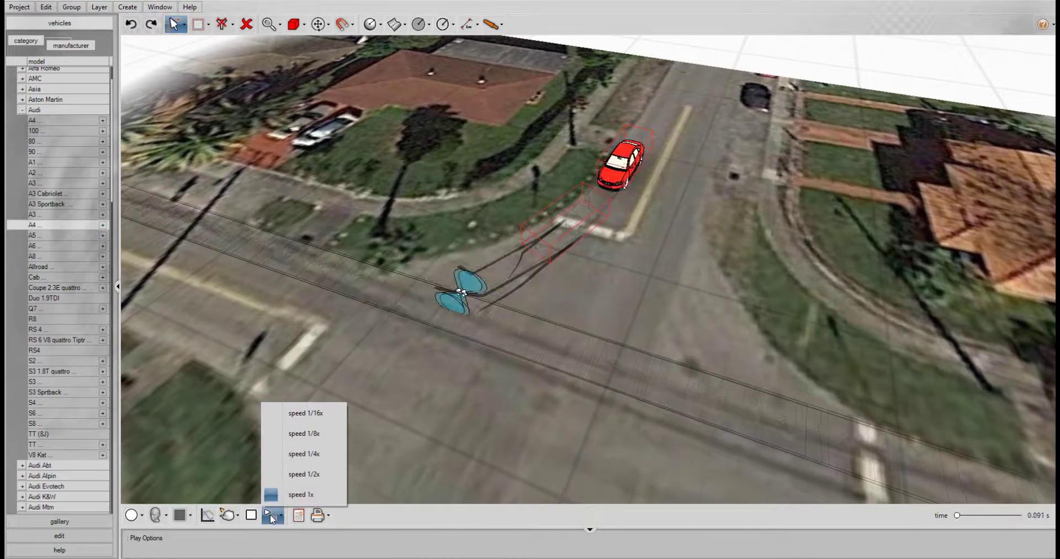
{"action": "left_click", "coordinate": [297, 455]}
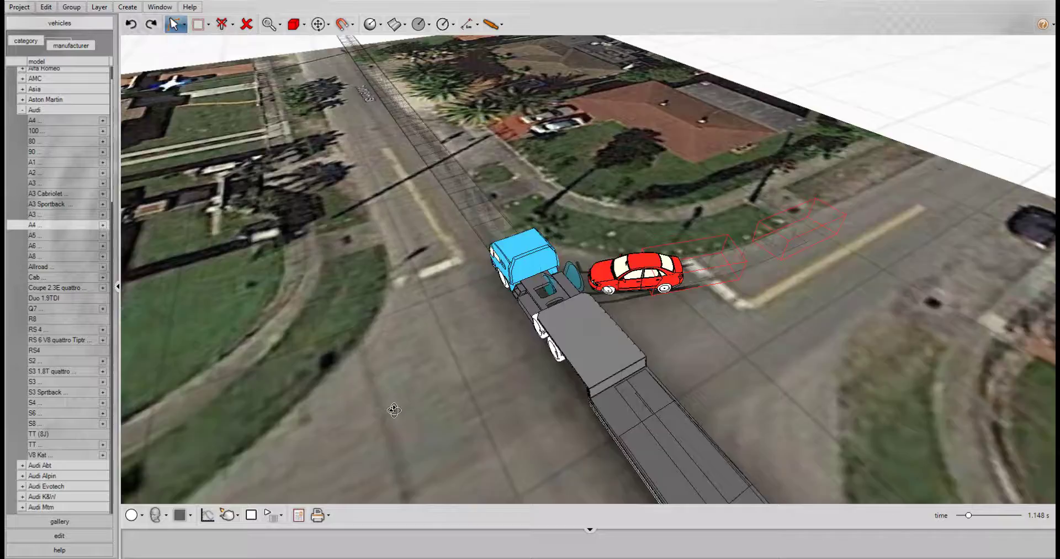
- Examine the collision from behind the trailer and slow the playback to 1/16x speed
{"action": "middle_click_drag", "start_coordinate": [393, 409], "coordinate": [331, 374]}
{"action": "middle_click_drag", "start_coordinate": [407, 376], "coordinate": [130, 254]}
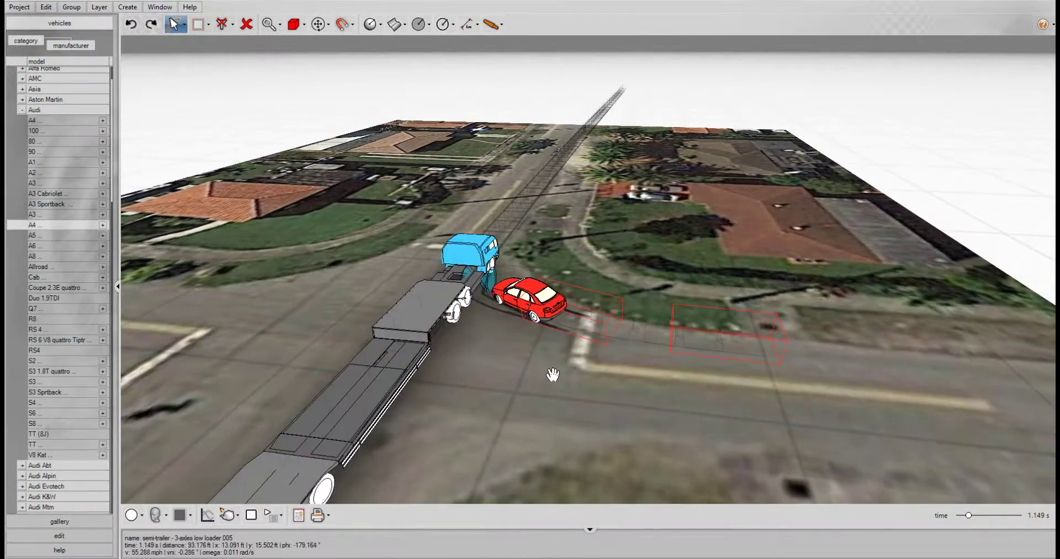
{"action": "middle_click_drag", "start_coordinate": [553, 375], "coordinate": [469, 426]}
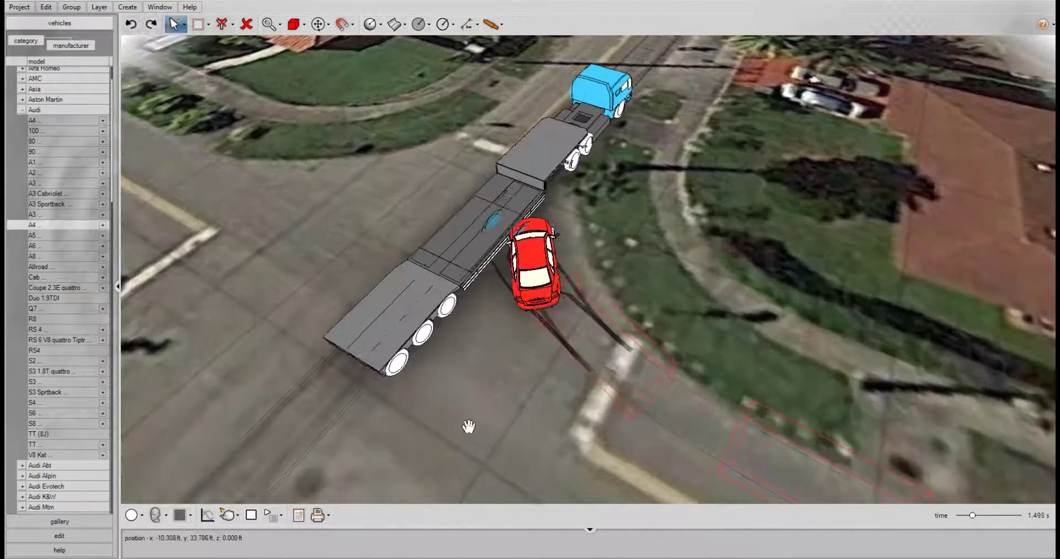
{"action": "left_click", "coordinate": [281, 516]}
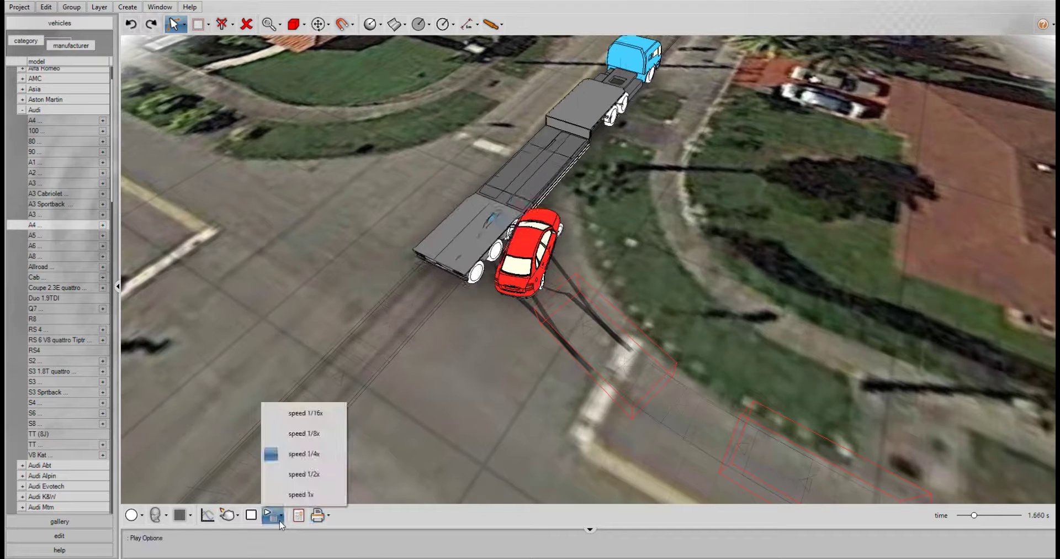
{"action": "left_click", "coordinate": [312, 419]}
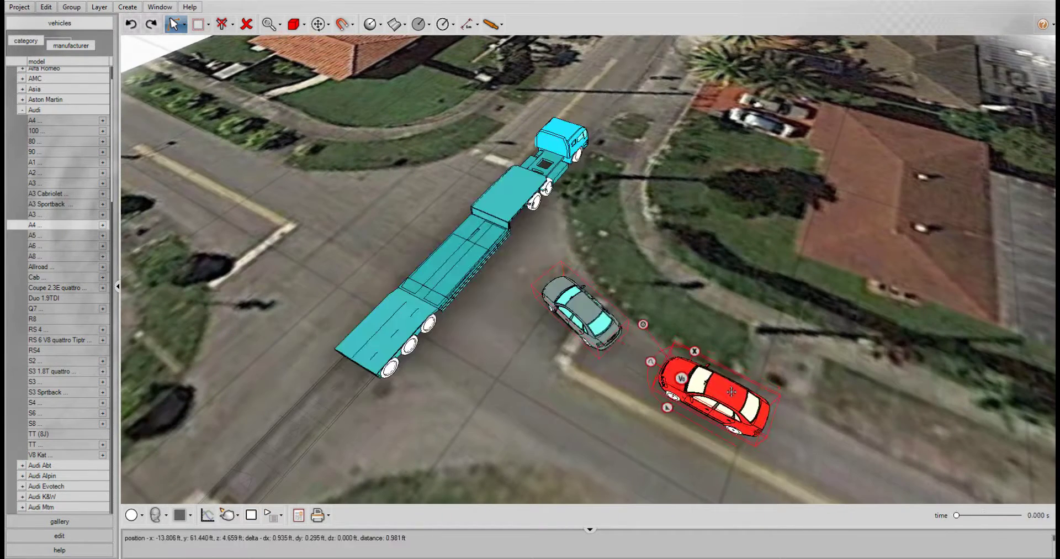
- Shift the red Audi's starting position by about 1 ft in its lane
{"action": "left_click_drag", "start_coordinate": [735, 393], "coordinate": [739, 388]}
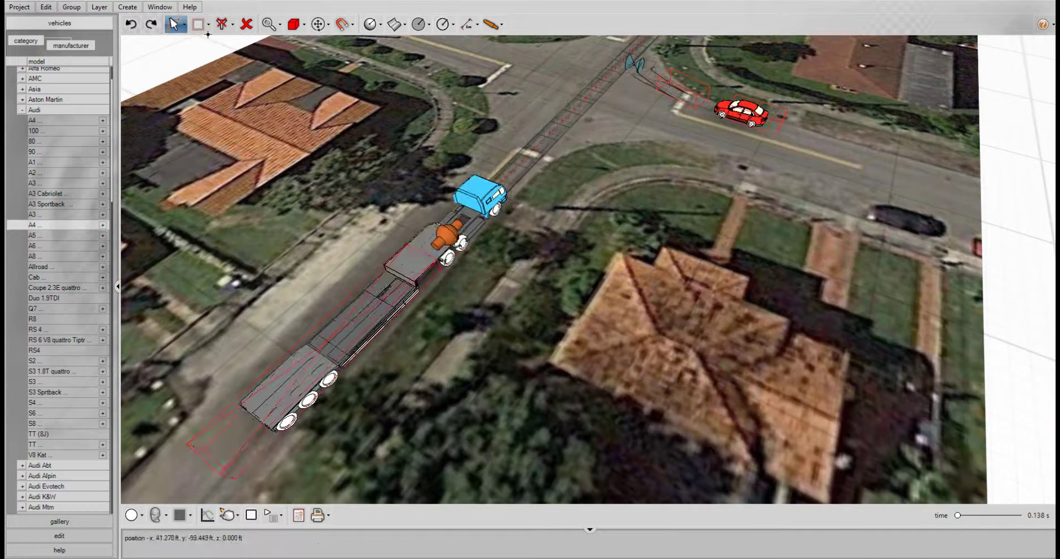
- Stop the simulation and move the truck's starting position, with its semi-trailer, forward along the lane toward the intersection
{"action": "left_click", "coordinate": [159, 7]}
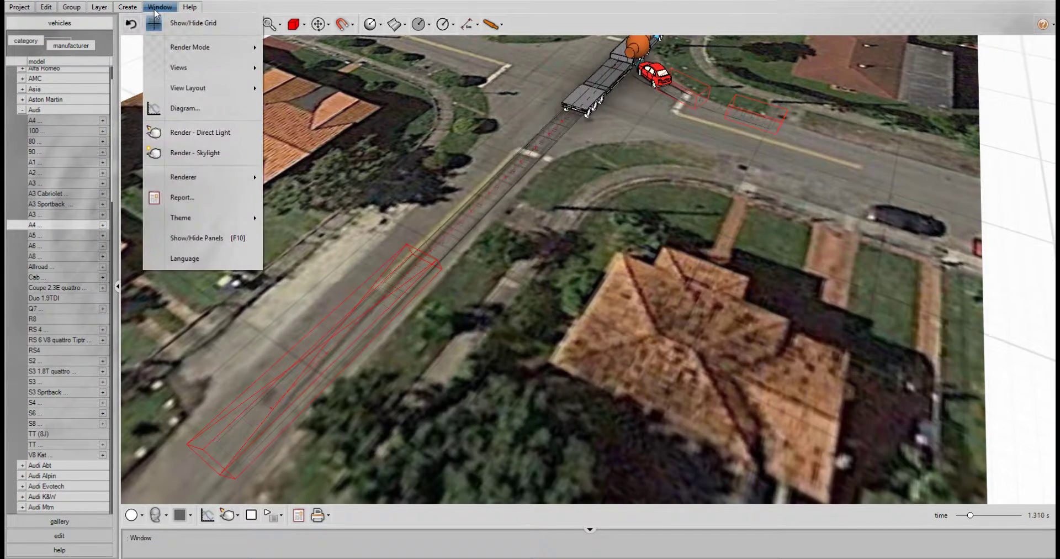
{"action": "mouse_move", "coordinate": [136, 10]}
{"action": "mouse_move", "coordinate": [150, 82]}
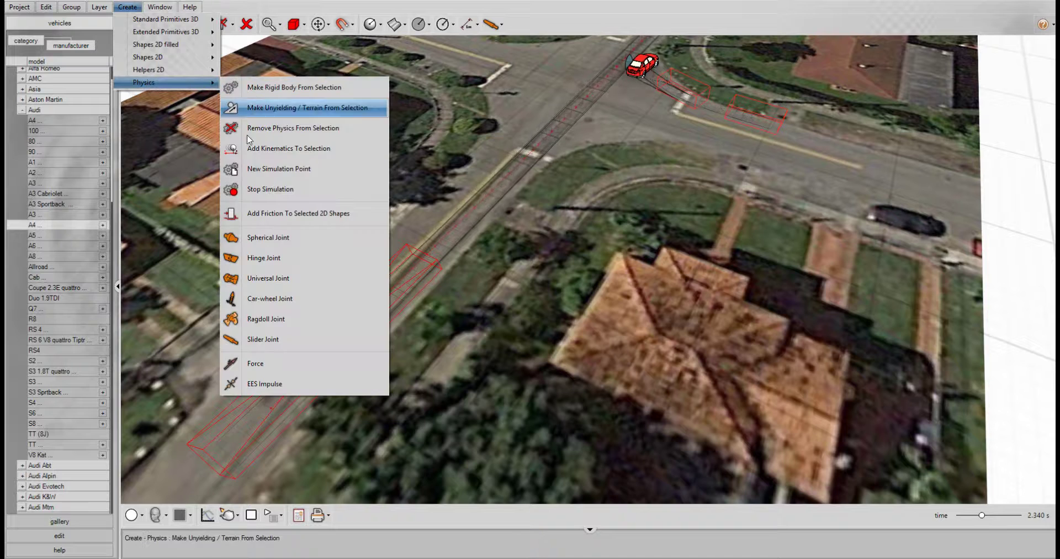
{"action": "left_click", "coordinate": [247, 187]}
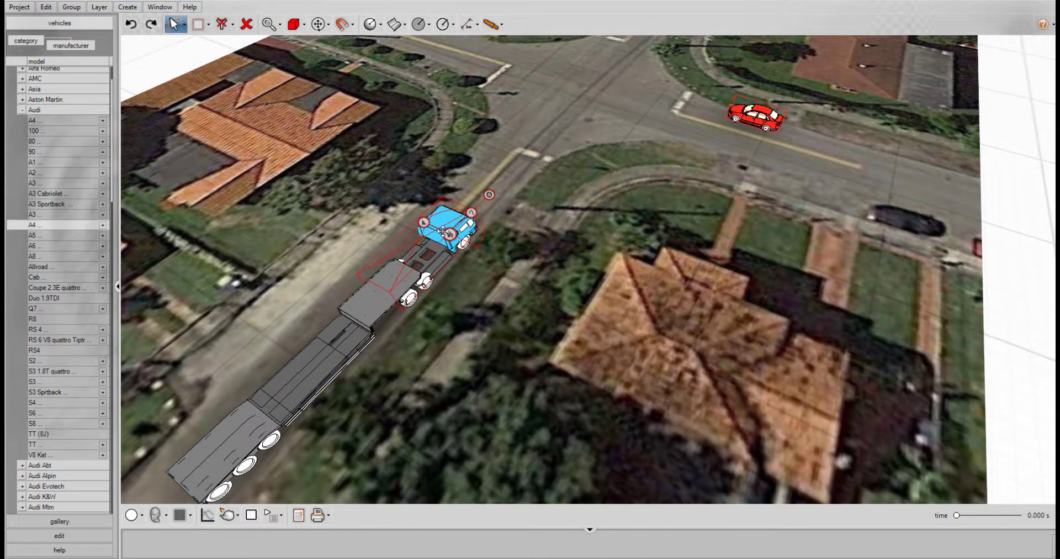
{"action": "left_click_drag", "start_coordinate": [442, 222], "coordinate": [463, 209]}
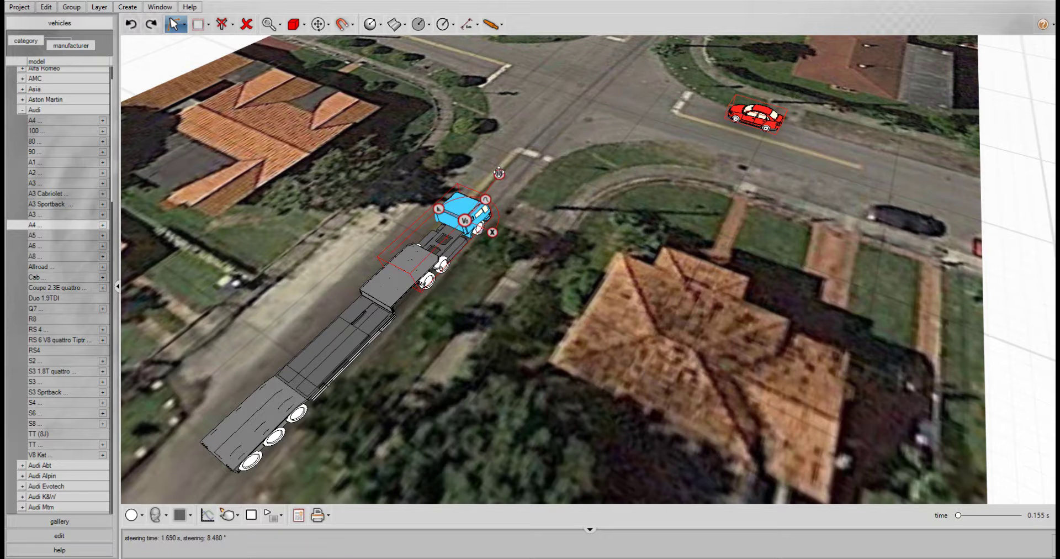
- Resume the simulation with the truck and semi-trailer at their new starting position
{"action": "left_click", "coordinate": [130, 9]}
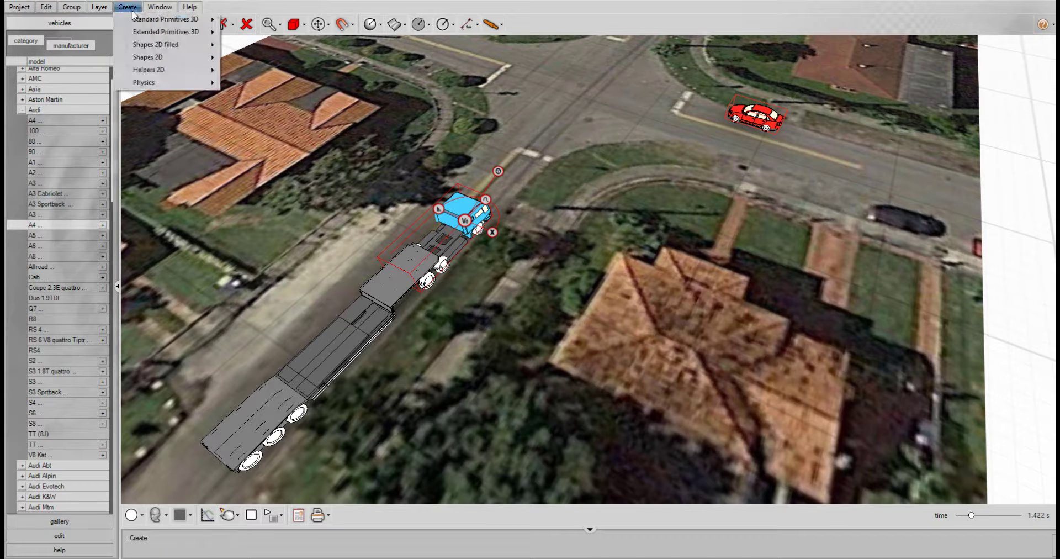
{"action": "mouse_move", "coordinate": [145, 84]}
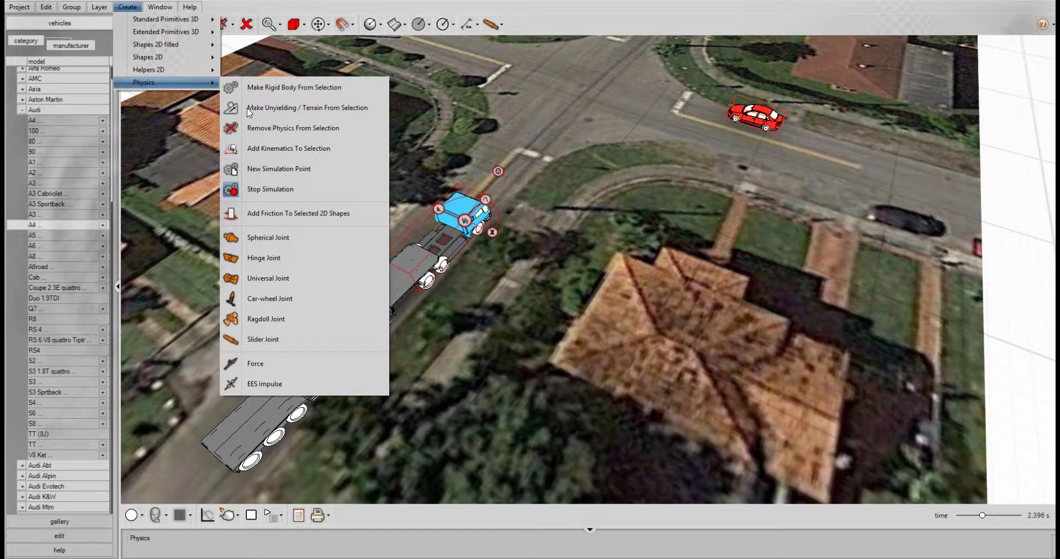
{"action": "left_click", "coordinate": [266, 187]}
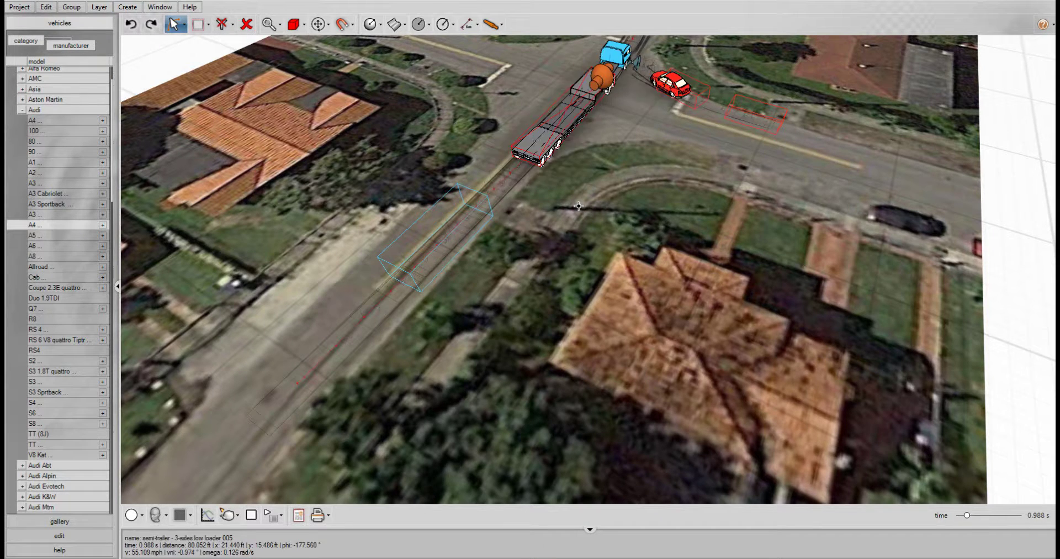
- Move the truck's path position beyond the collision point and adjust its steering so it continues along the road
{"action": "left_click_drag", "start_coordinate": [578, 206], "coordinate": [499, 401]}
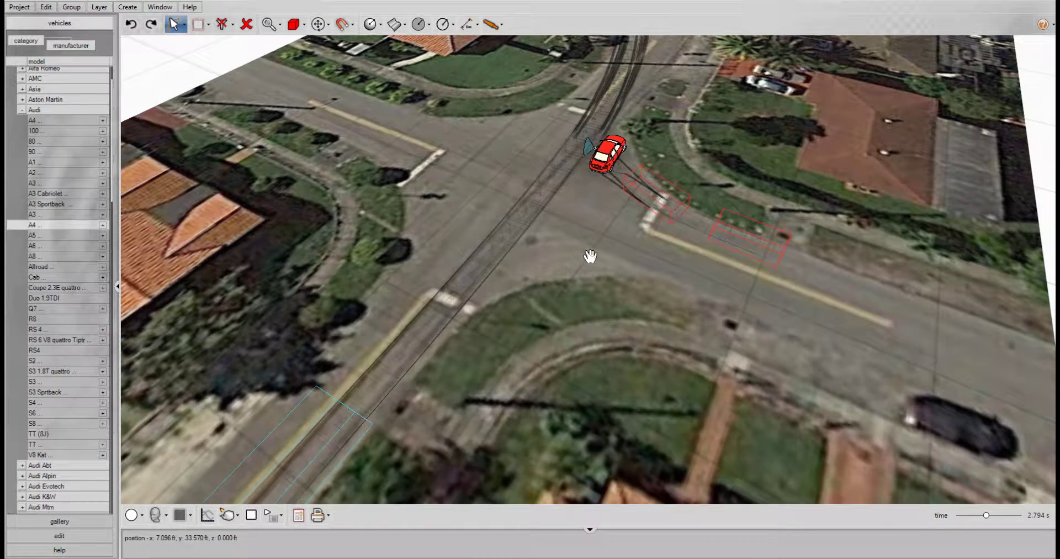
{"action": "left_click_drag", "start_coordinate": [590, 256], "coordinate": [533, 426]}
{"action": "middle_click_drag", "start_coordinate": [546, 372], "coordinate": [527, 348]}
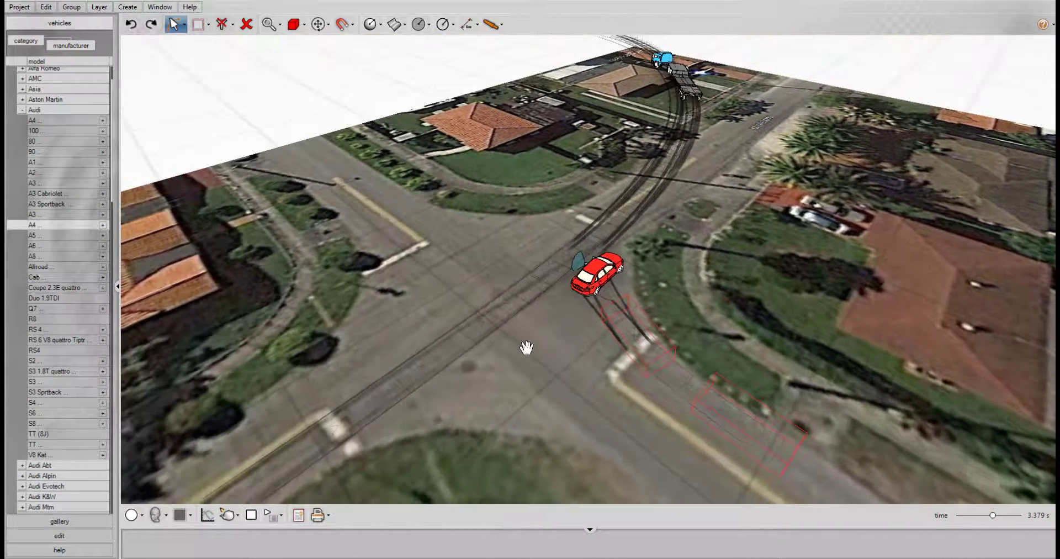
{"action": "left_click_drag", "start_coordinate": [568, 262], "coordinate": [605, 225]}
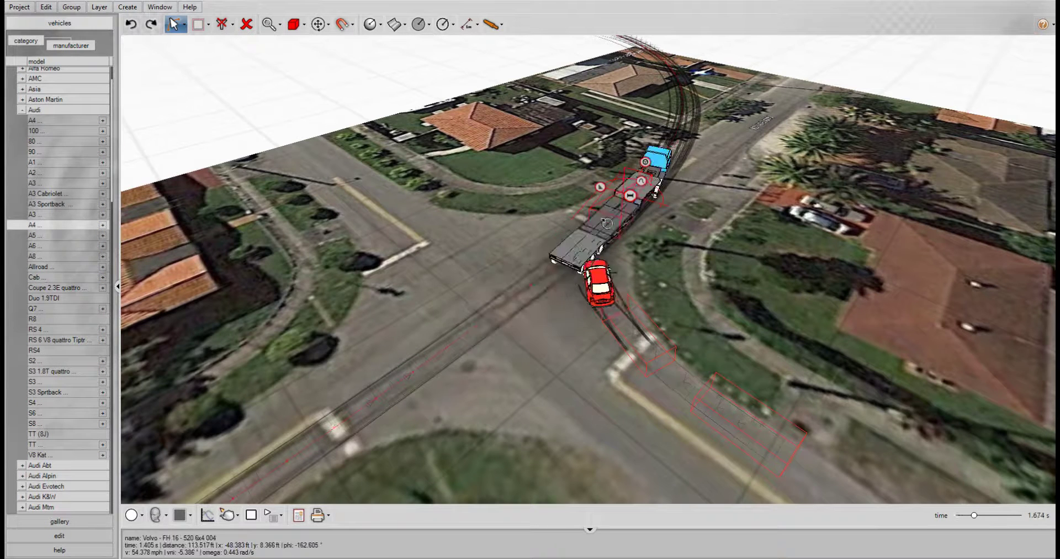
{"action": "left_click_drag", "start_coordinate": [646, 162], "coordinate": [685, 186]}
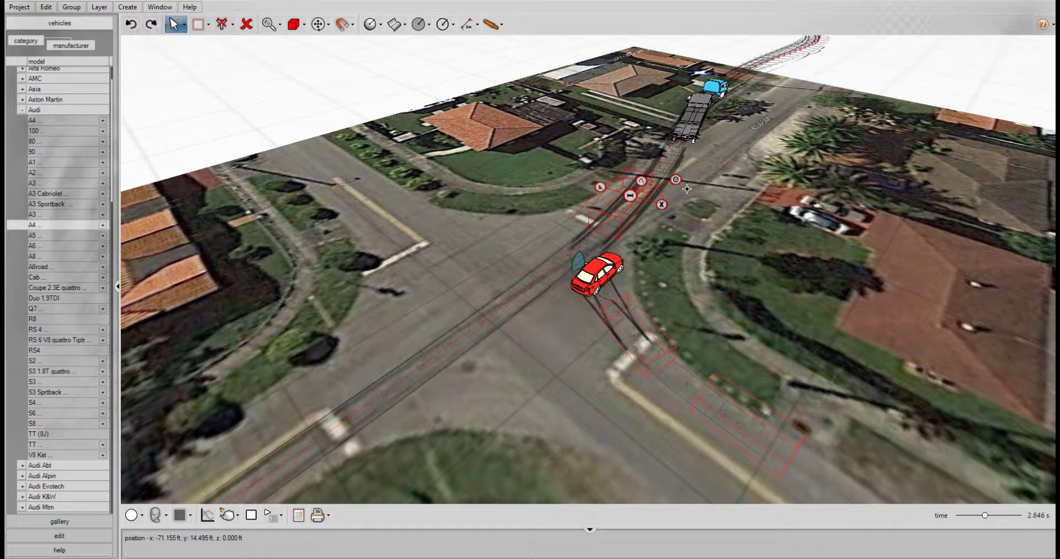
{"action": "left_click", "coordinate": [661, 203]}
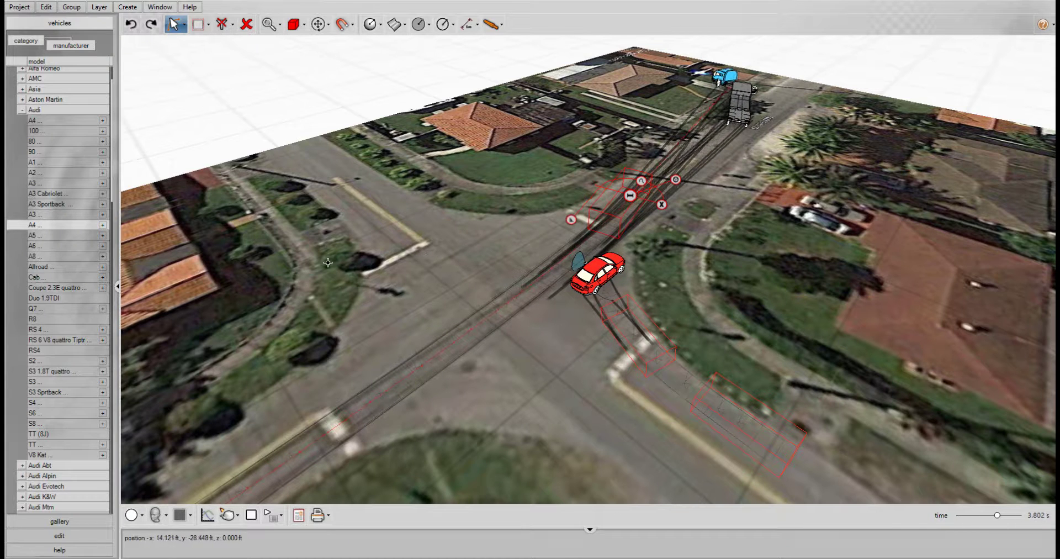
- Examine the collision playback from the opposite side of the intersection and in the top, right and perspective views
{"action": "middle_click_drag", "start_coordinate": [375, 292], "coordinate": [353, 196], "text": "alt"}
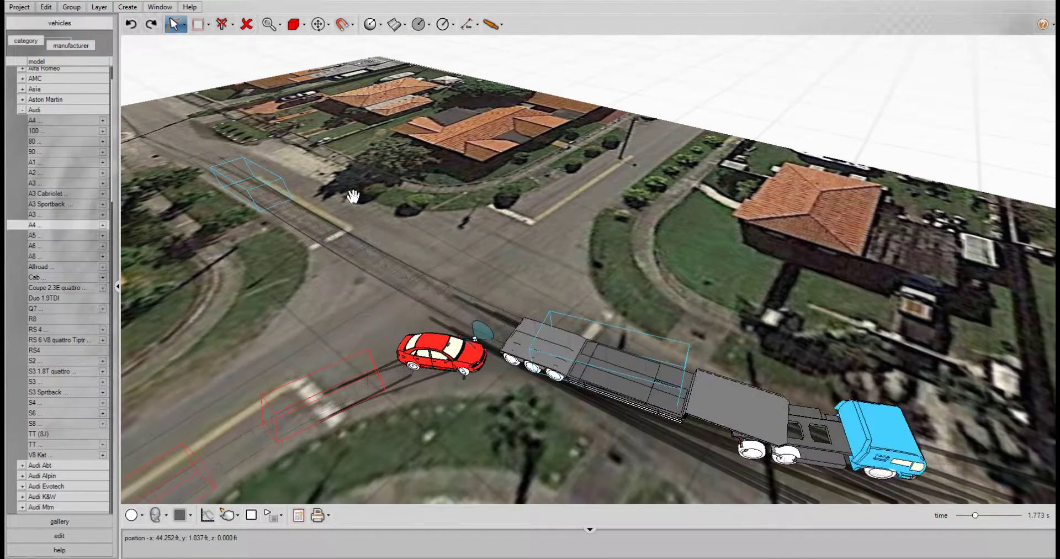
{"action": "key", "text": "space"}
{"action": "left_click", "coordinate": [155, 514]}
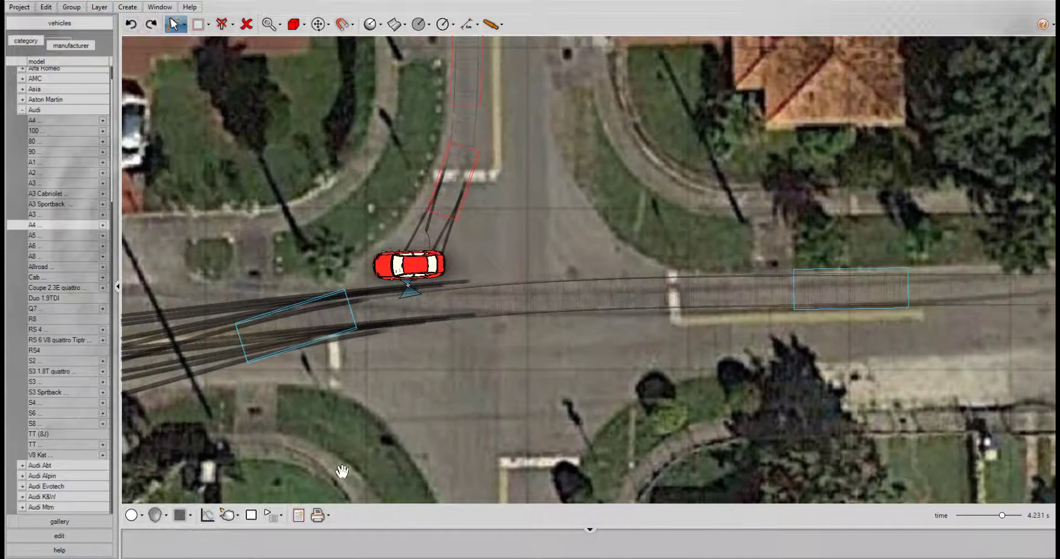
{"action": "left_click", "coordinate": [154, 515]}
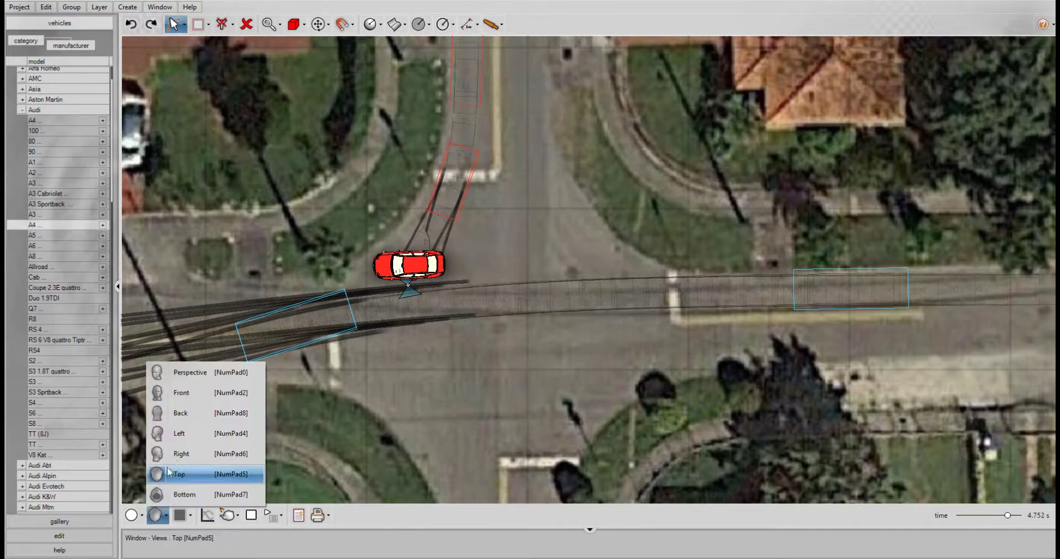
{"action": "left_click", "coordinate": [173, 453]}
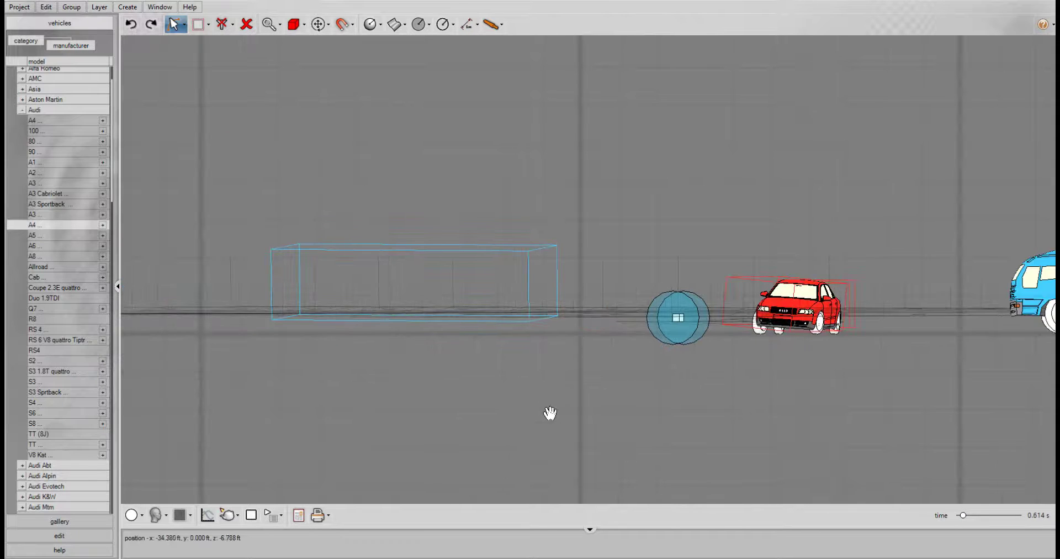
{"action": "left_click", "coordinate": [157, 516]}
{"action": "left_click", "coordinate": [198, 373]}
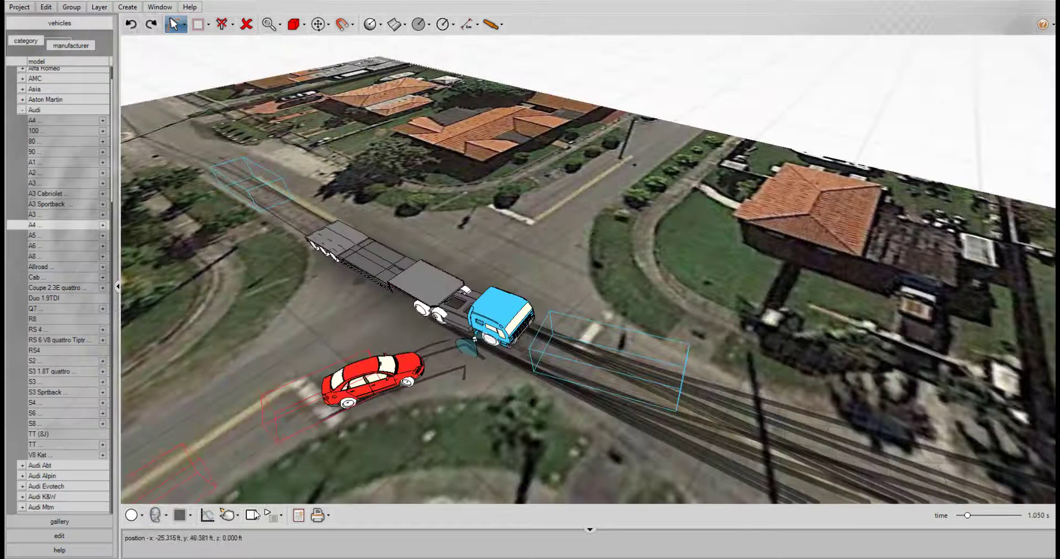
- Set the scene's render mode to Smooth + Texture in the perspective view
{"action": "left_click", "coordinate": [157, 515]}
{"action": "left_click", "coordinate": [133, 515]}
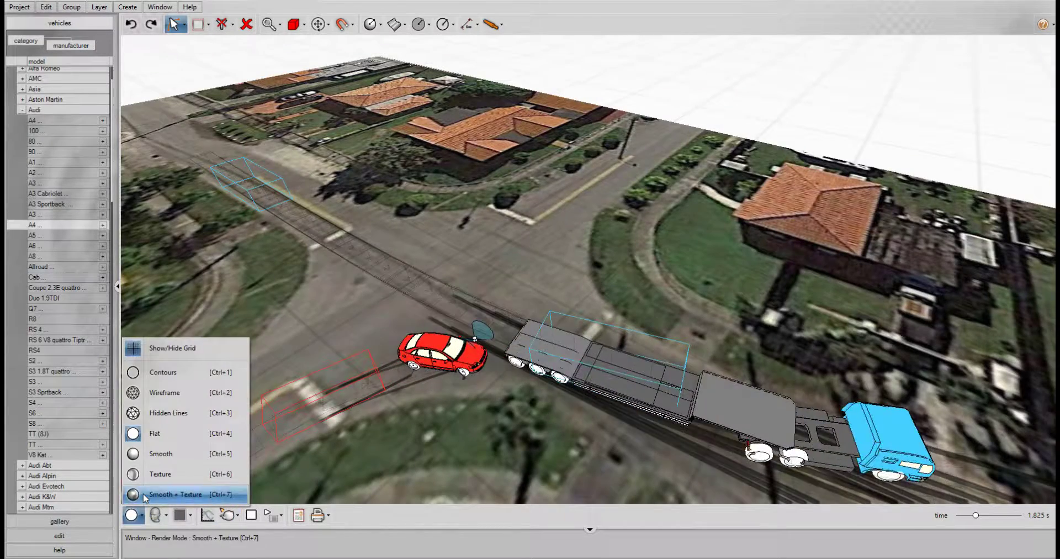
{"action": "left_click", "coordinate": [145, 494]}
{"action": "scroll", "coordinate": [421, 438], "scroll_direction": "down", "scroll_amount": 3}
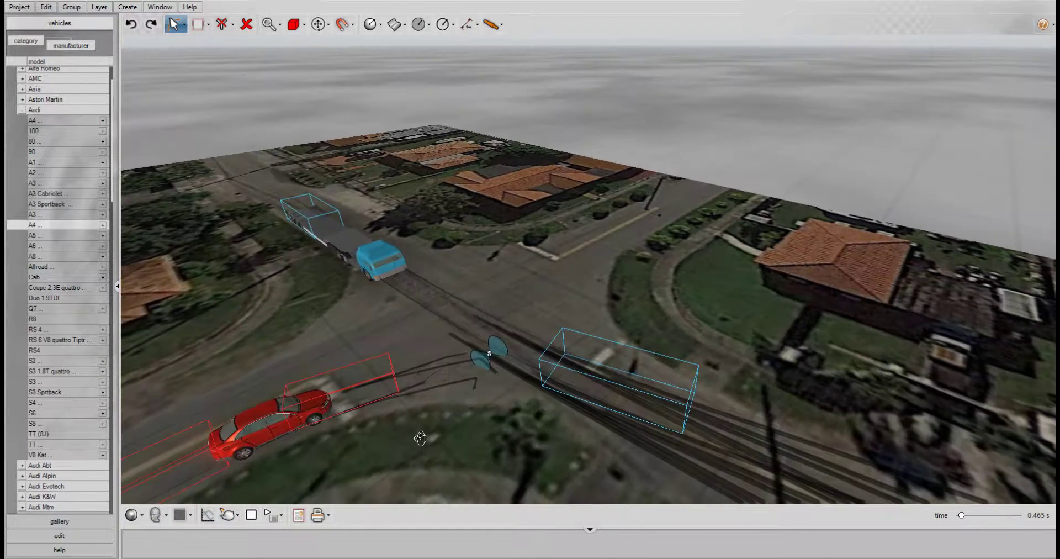